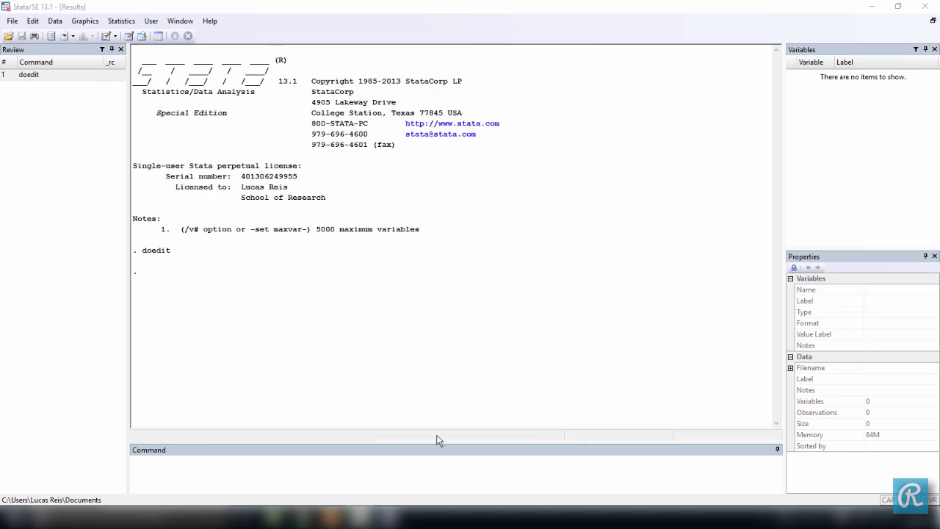
- In the Do-file Editor, highlight the 'in' examples (lines 7–11) and 'if' examples (lines 14–17)
mouse_move(389, 517)
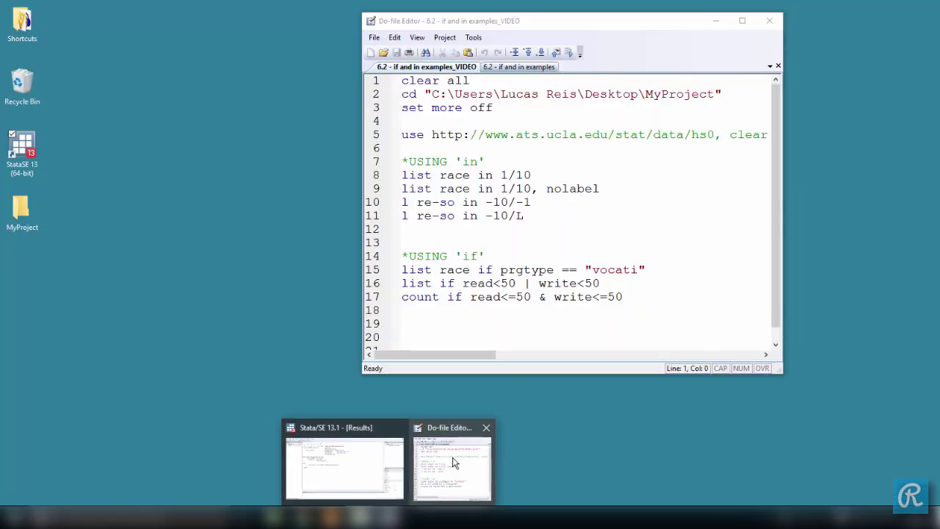
left_click(452, 460)
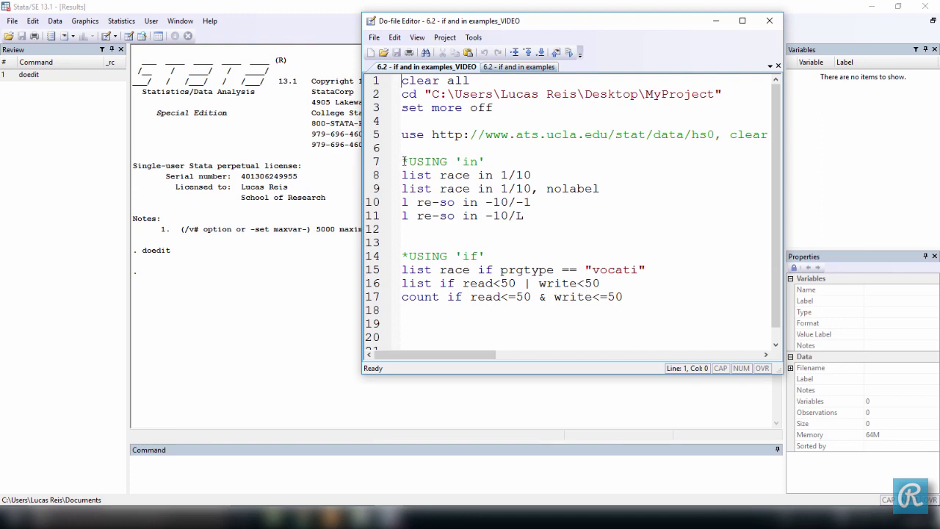
left_click_drag(408, 161, 534, 212)
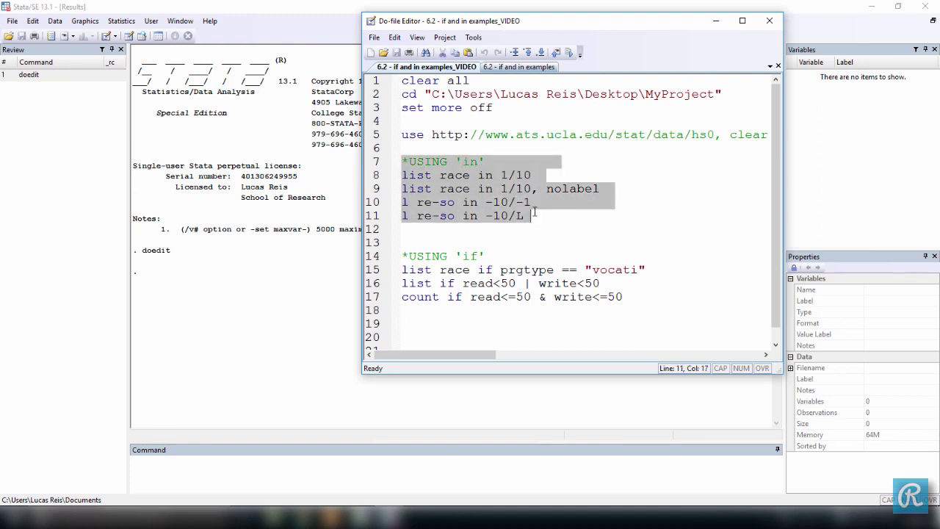
left_click_drag(406, 254, 641, 299)
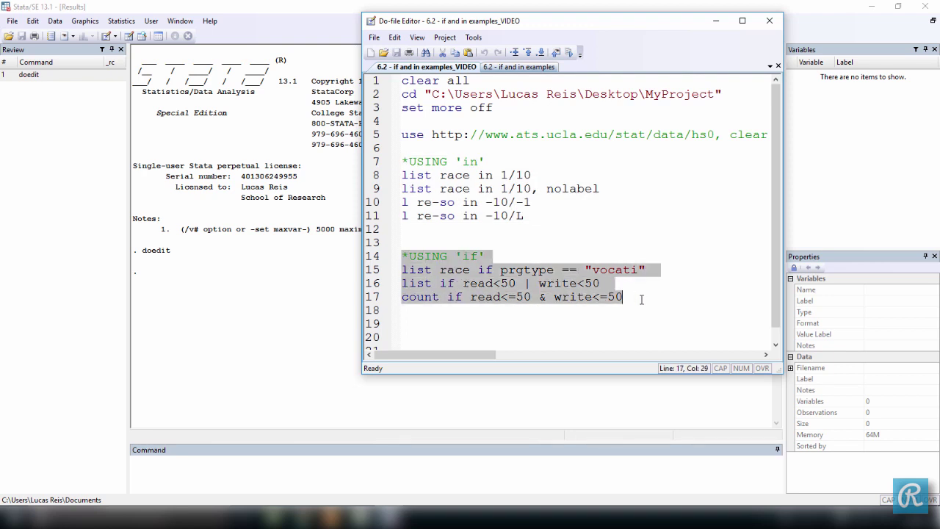
left_click(583, 146)
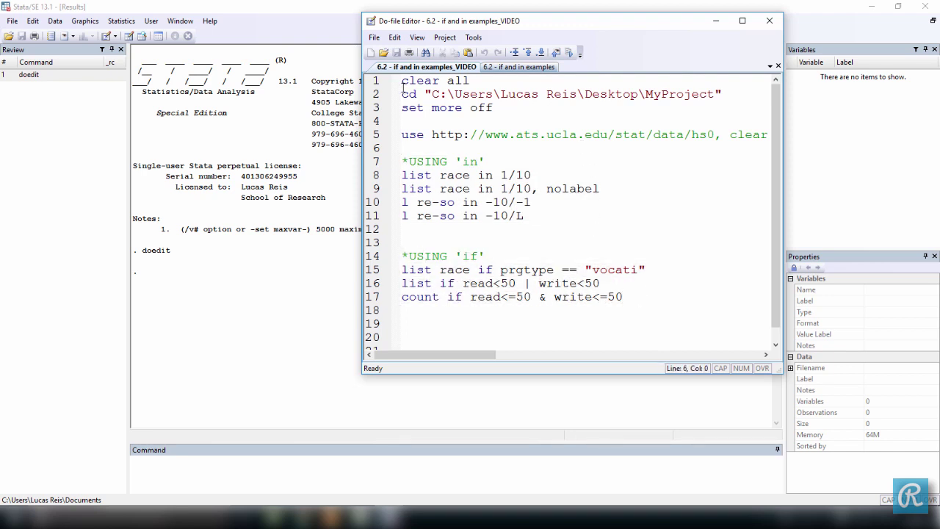
- Run setup lines 1–5 (clear all, cd, set more off, use hs0) with Ctrl+D
left_click_drag(402, 81, 770, 140)
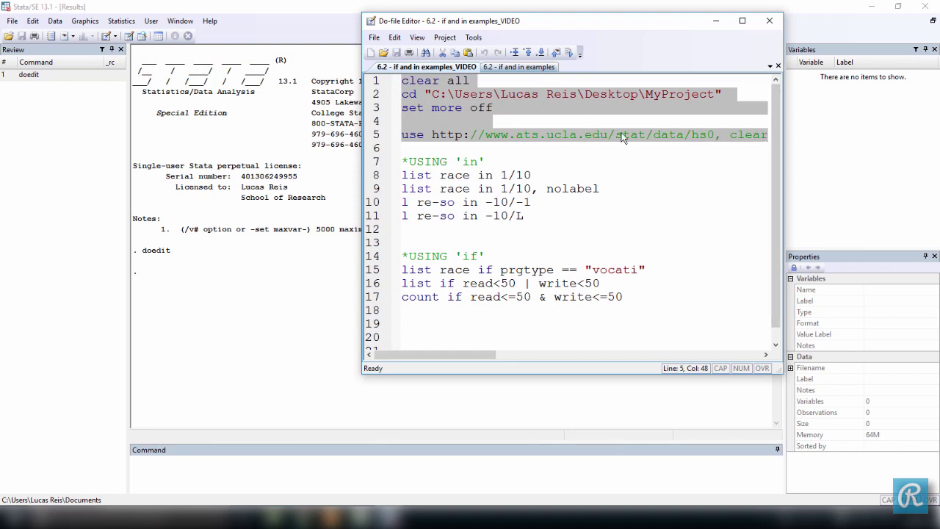
key("ctrl+d")
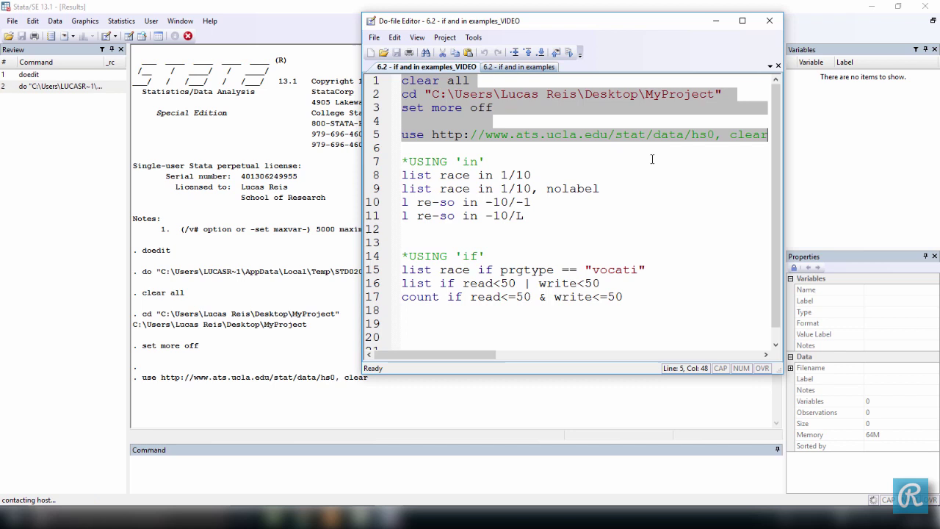
left_click(651, 158)
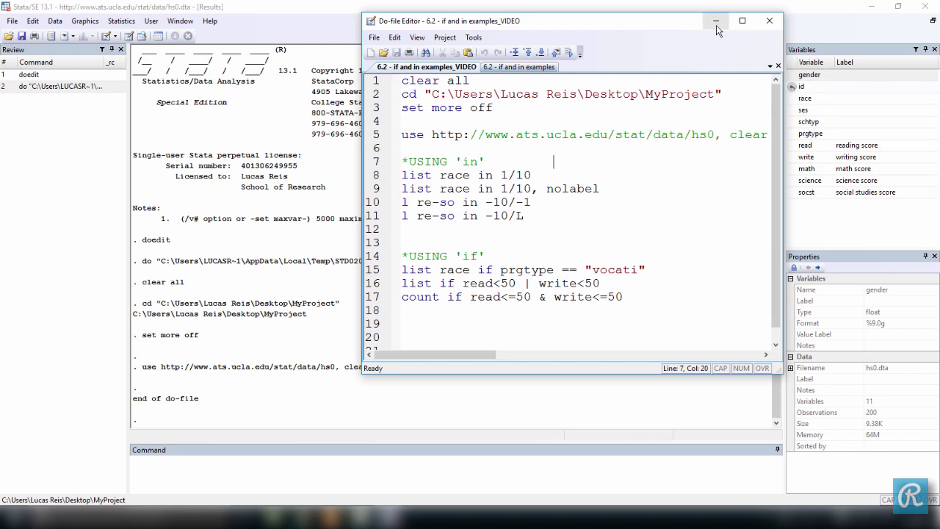
- Browse the hs0 data and select the id and race columns in the Data Editor
left_click(404, 461)
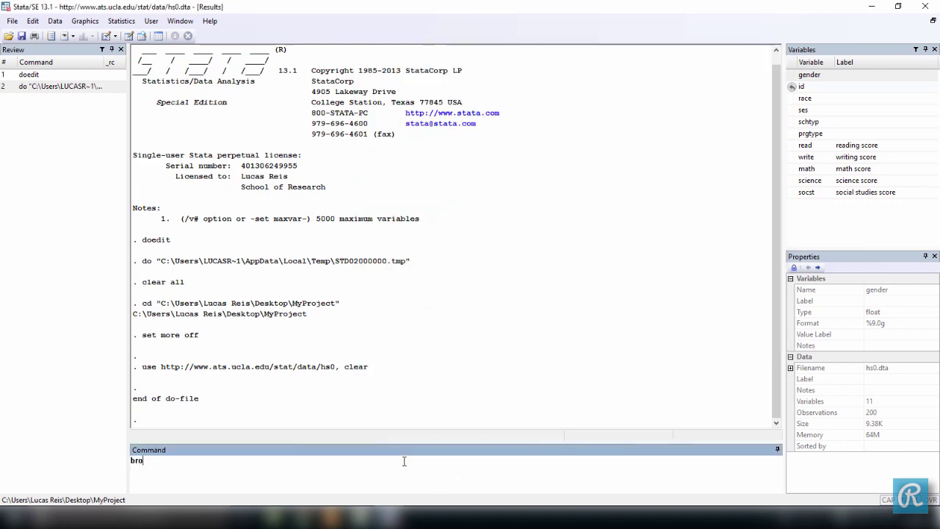
type("browse")
key("Return")
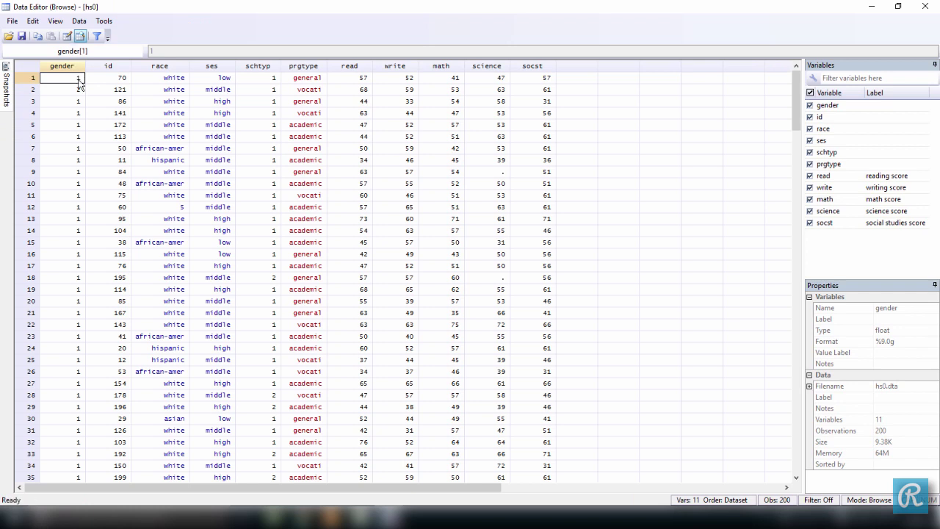
left_click(126, 67)
left_click(152, 68)
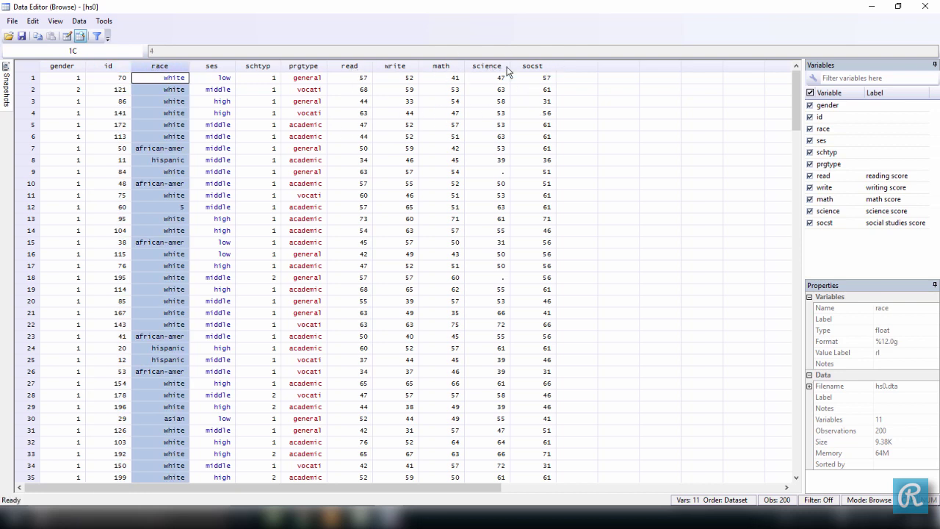
- Close the Data Editor and highlight the 'in 1/10' qualifier on do-file line 8
left_click(924, 6)
mouse_move(390, 517)
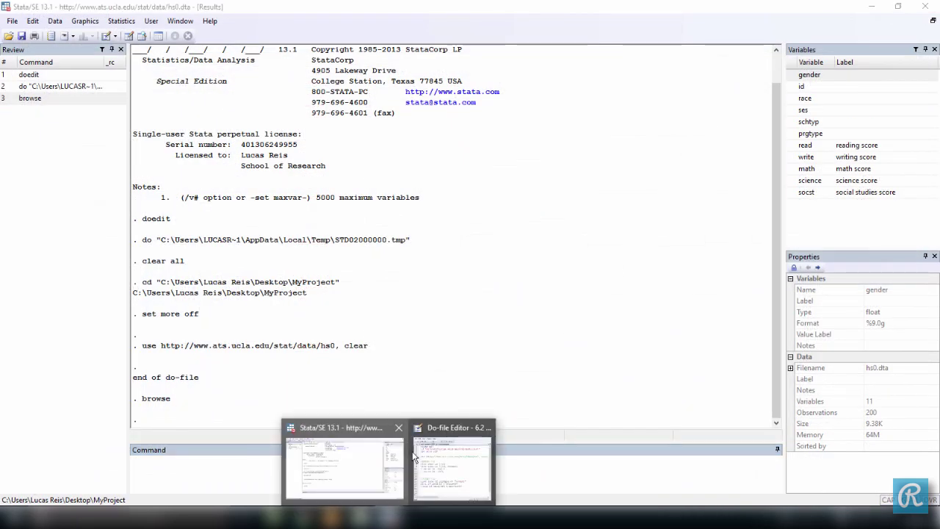
left_click(455, 451)
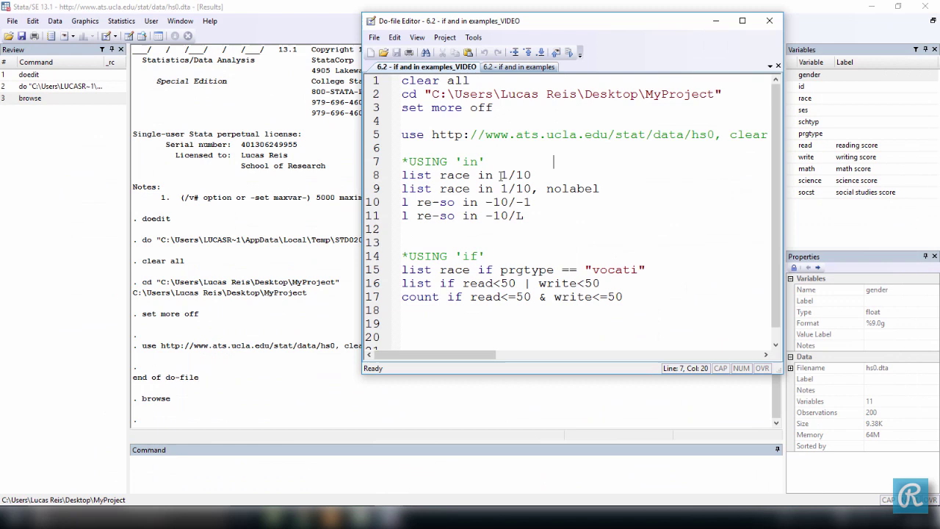
left_click_drag(478, 175, 532, 175)
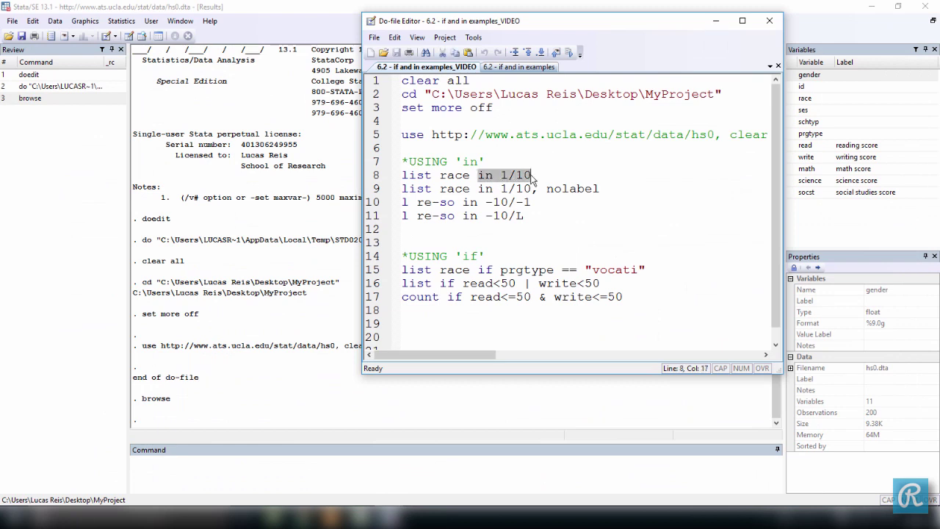
left_click(506, 162)
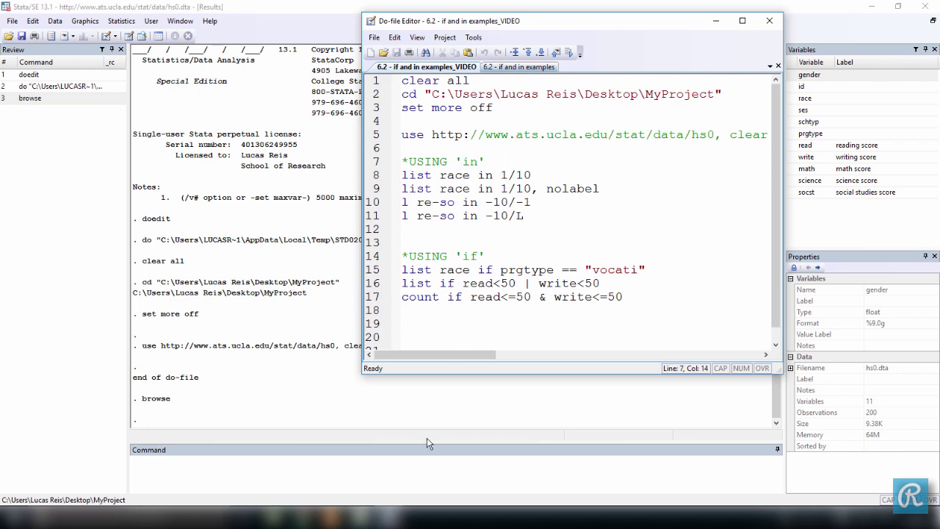
- Bring up help for if, close it, then open the help page for in
left_click(416, 475)
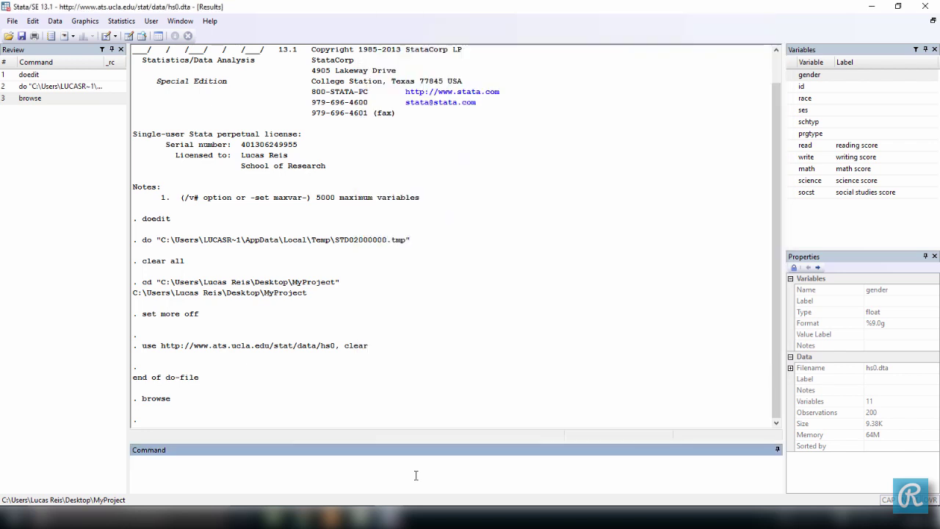
type("help if")
key("Return")
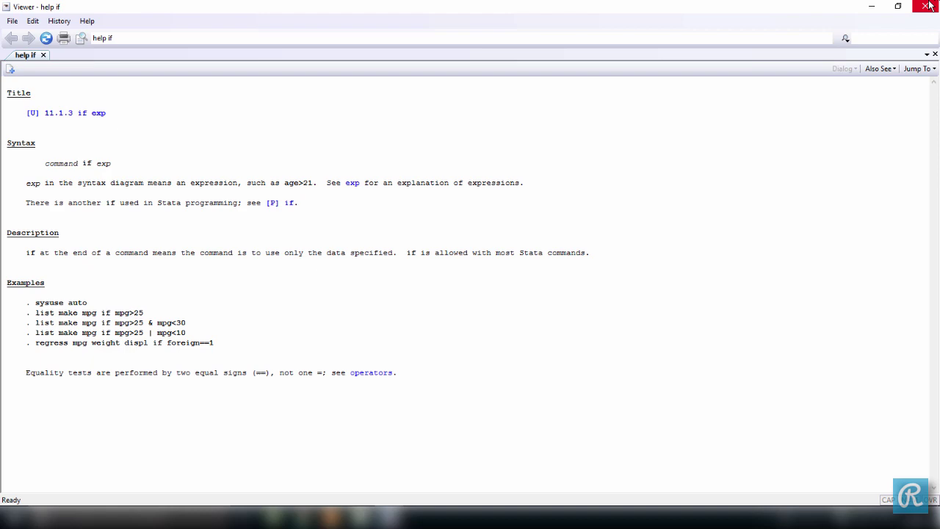
left_click(926, 6)
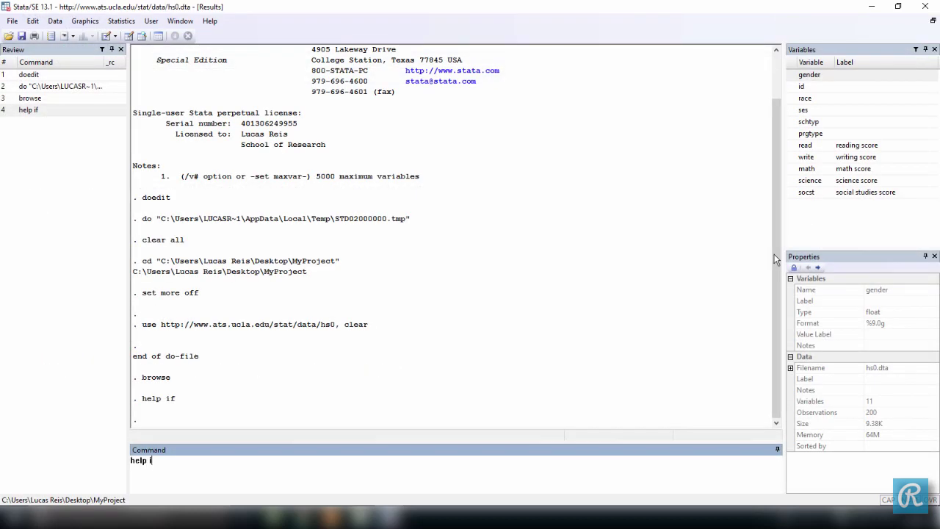
key("Return")
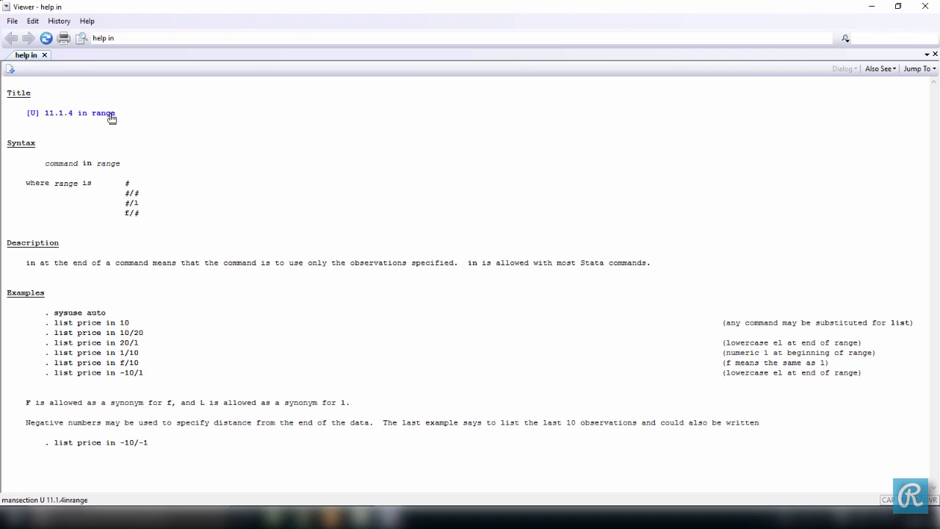
- Highlight the syntax, f/# range form and 'works with most commands' text in the in help
left_click_drag(46, 166, 89, 169)
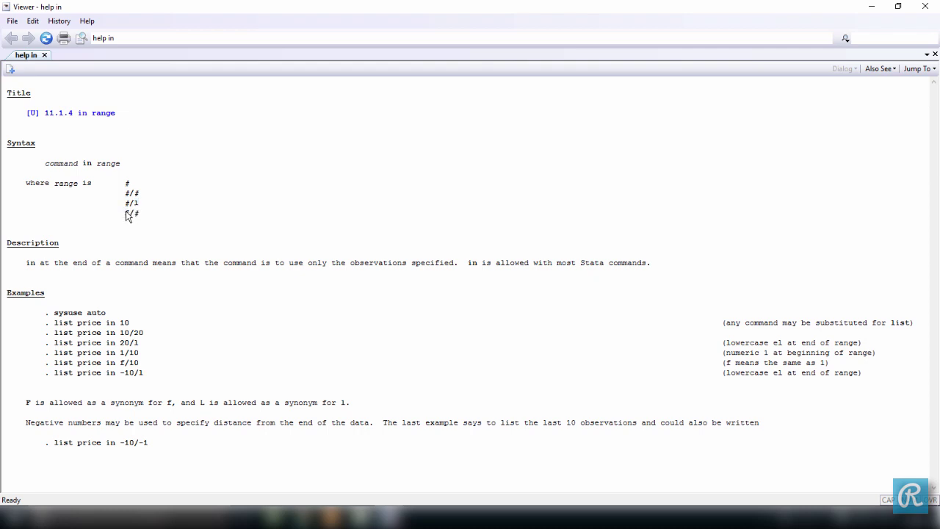
left_click_drag(131, 214, 137, 217)
left_click(142, 238)
left_click_drag(309, 263, 453, 266)
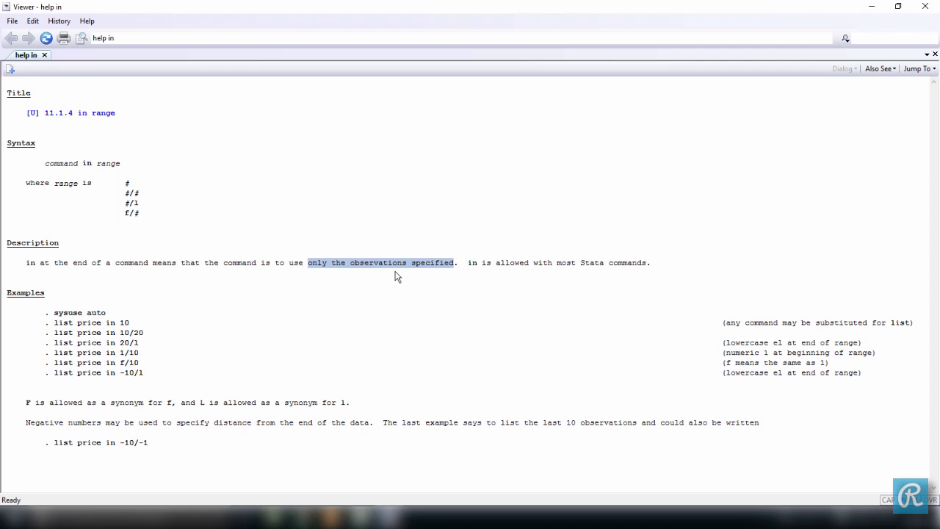
left_click(481, 269)
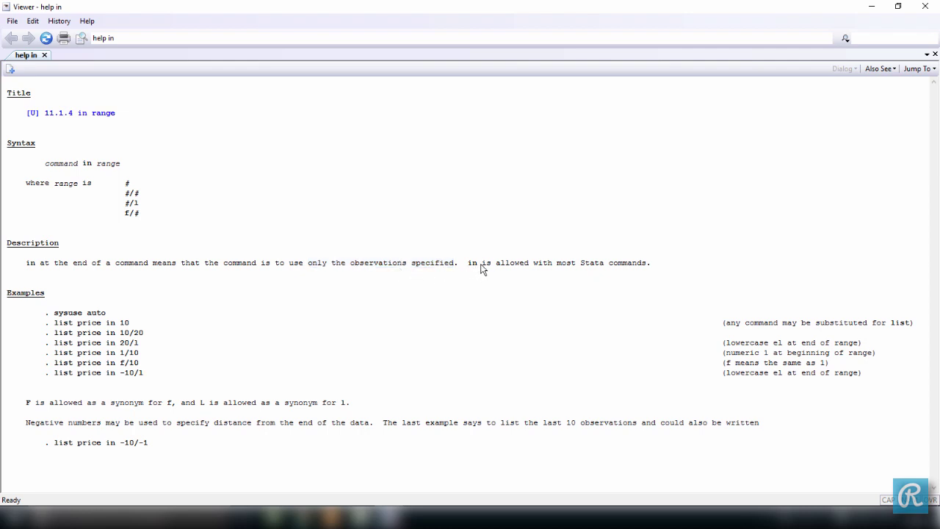
left_click_drag(482, 269, 648, 272)
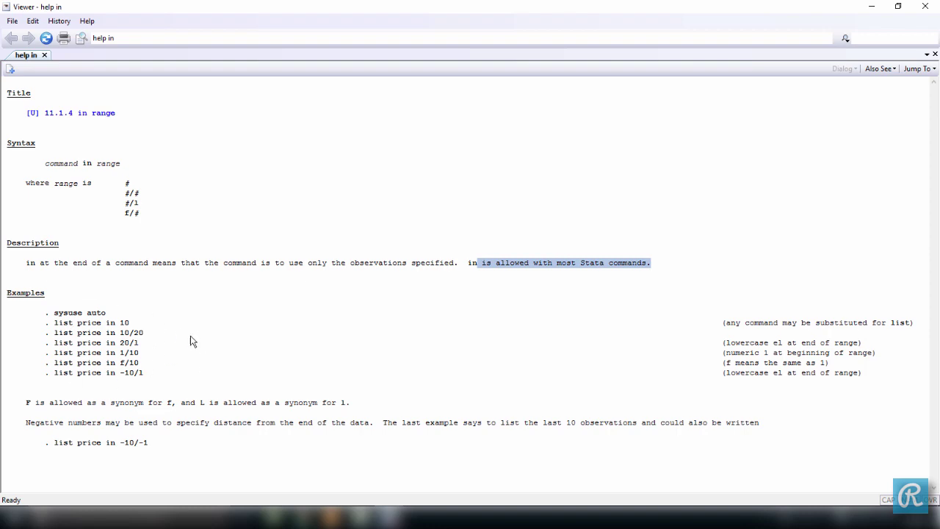
- Run 'list race in 1/10' from the do-file to show labelled race values
mouse_move(394, 521)
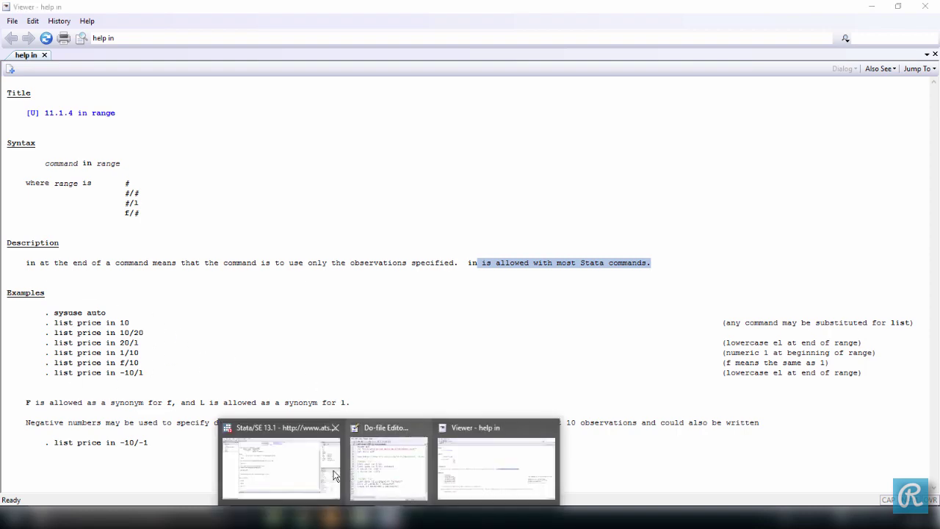
left_click(334, 475)
left_click(376, 481)
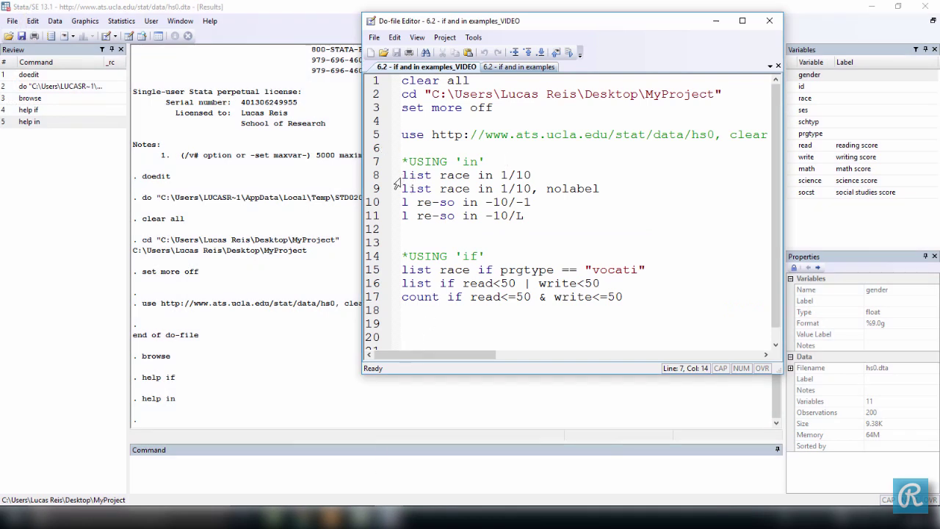
left_click_drag(402, 178, 532, 183)
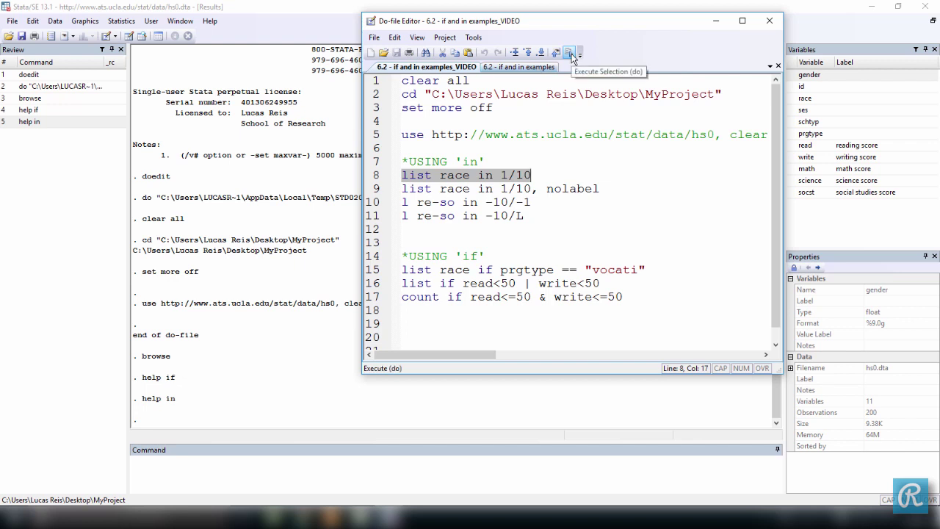
left_click(569, 53)
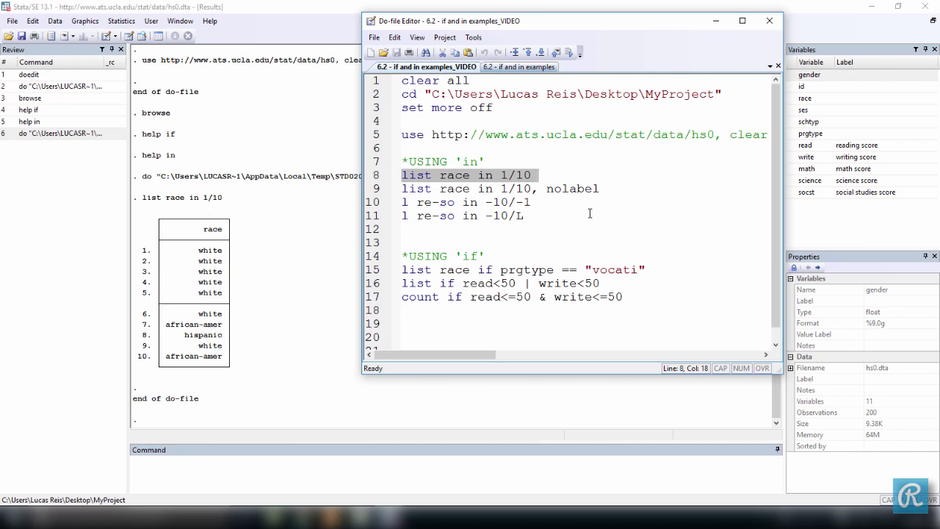
- Run the 'list race in 1/10, nolabel' line and view the numeric codes in Results
left_click_drag(403, 189, 605, 189)
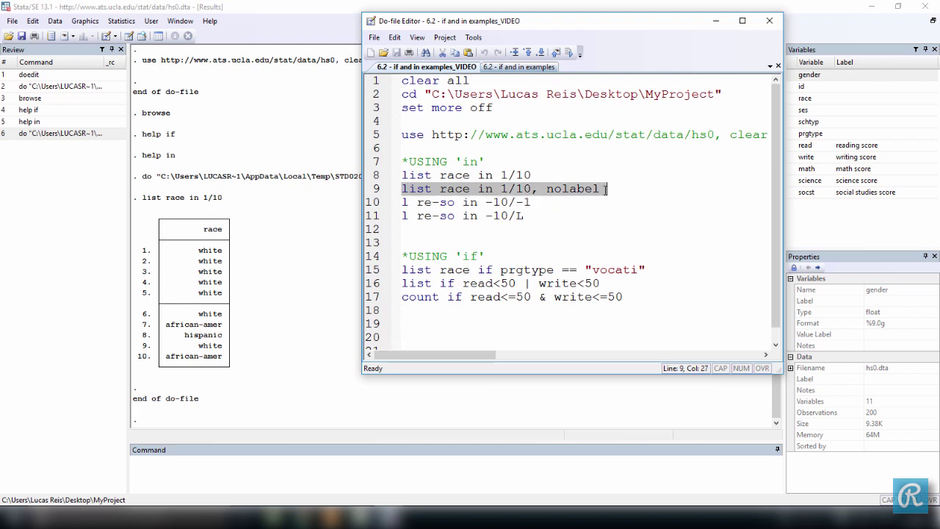
key("ctrl+d")
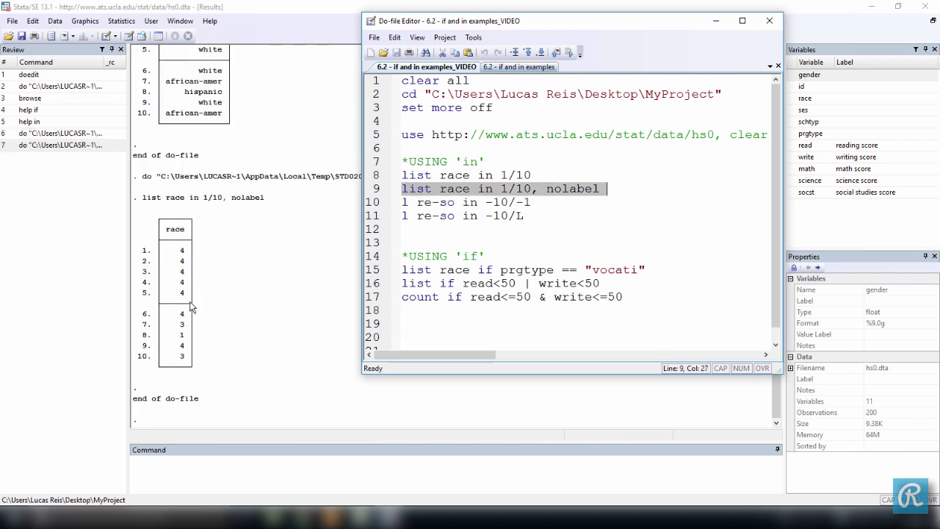
scroll(228, 319, "up", 2)
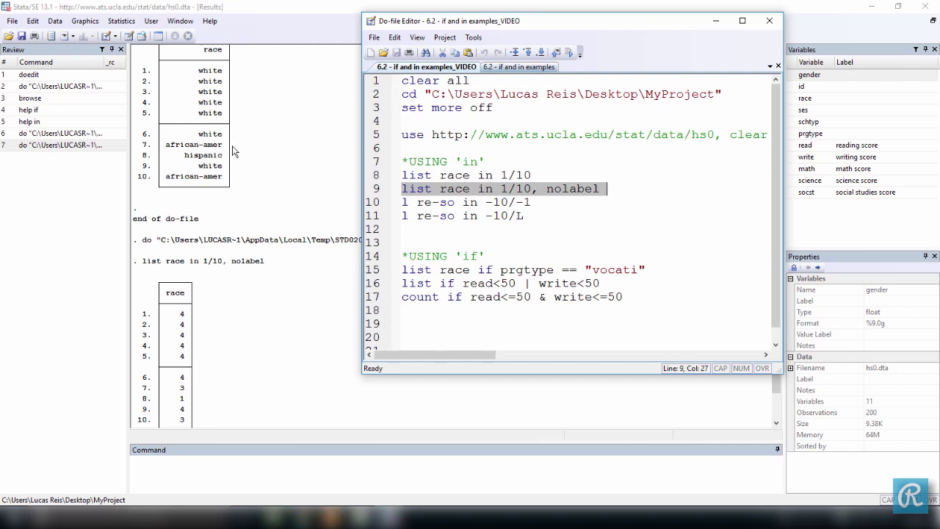
left_click(185, 405)
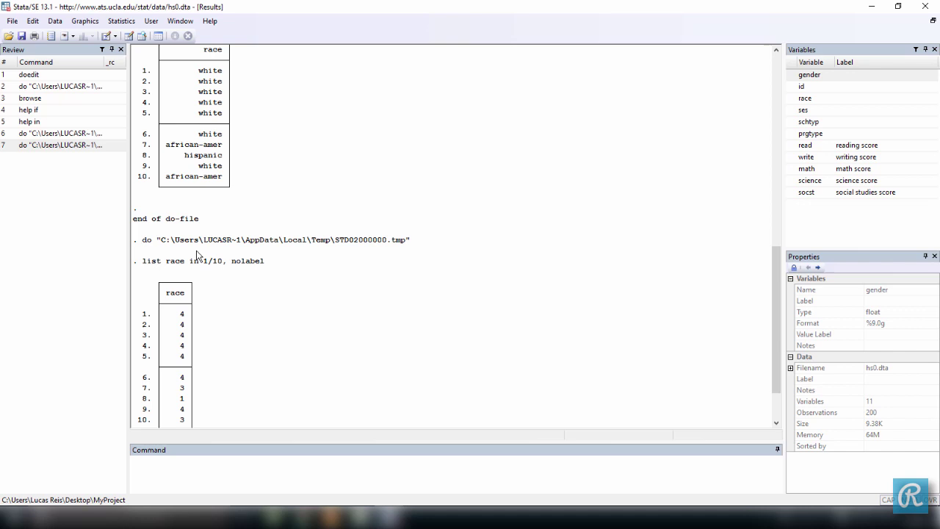
- Highlight the re-so variable range and the -10/-1 range on do-file line 10
scroll(225, 286, "down", 1)
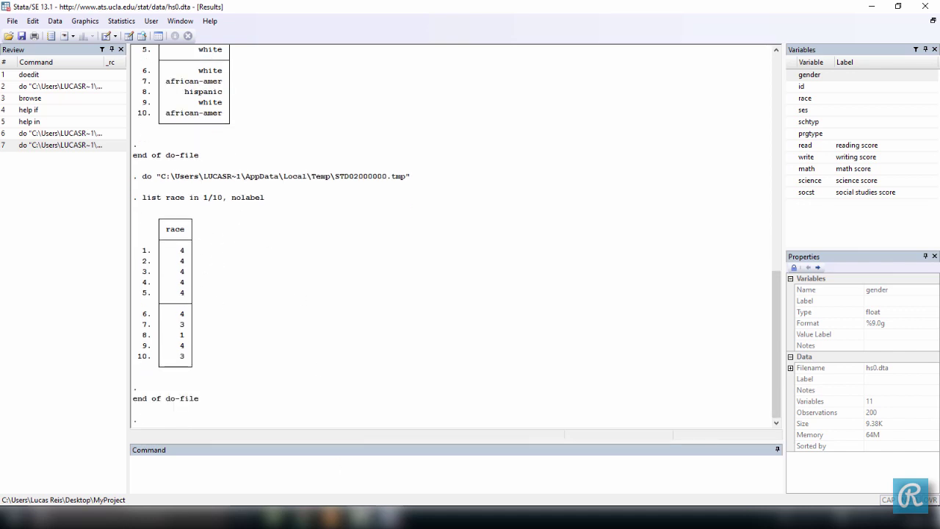
left_click(394, 520)
left_click(414, 470)
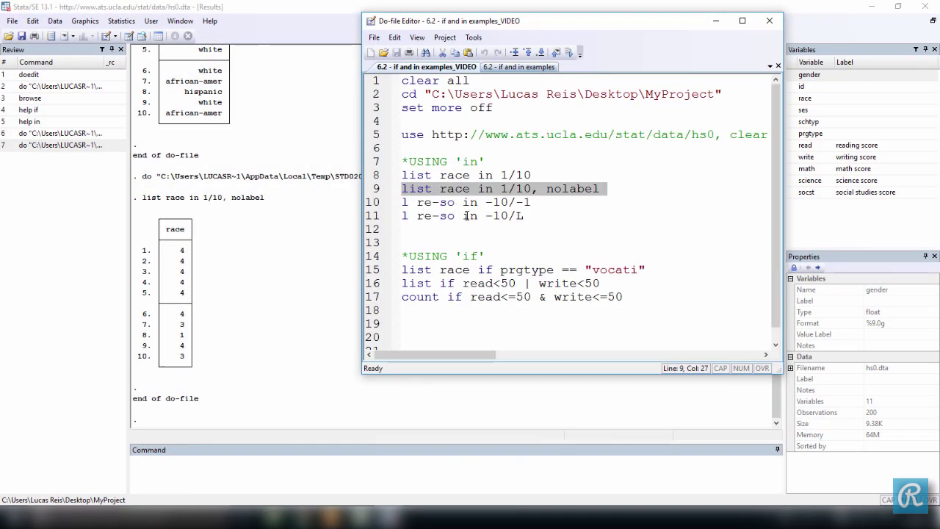
left_click(405, 203)
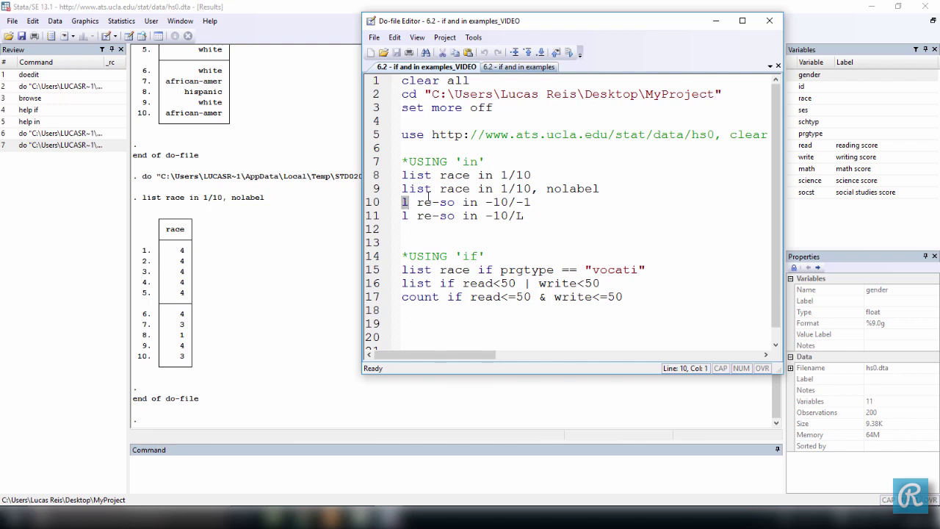
left_click_drag(417, 202, 455, 202)
key("Left")
key("Left")
key("Left")
left_click_drag(464, 202, 531, 203)
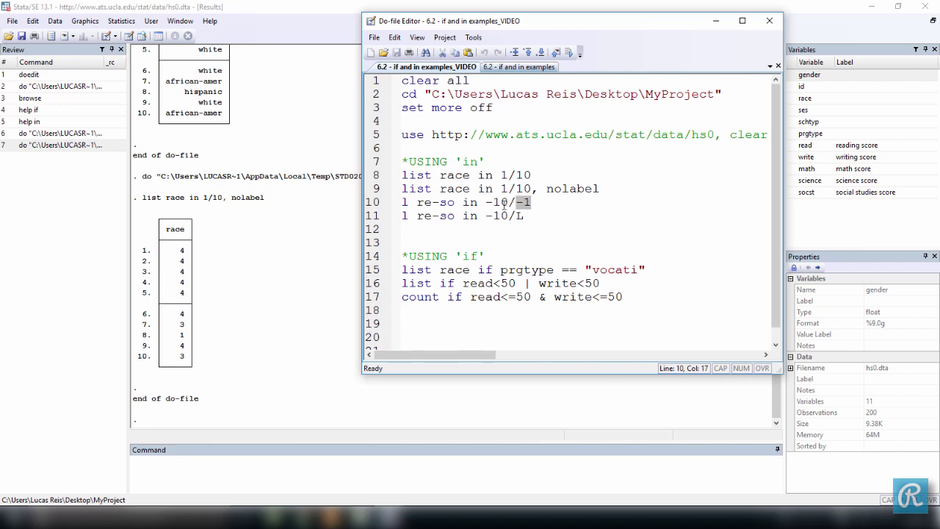
left_click_drag(487, 203, 509, 203)
left_click(518, 215)
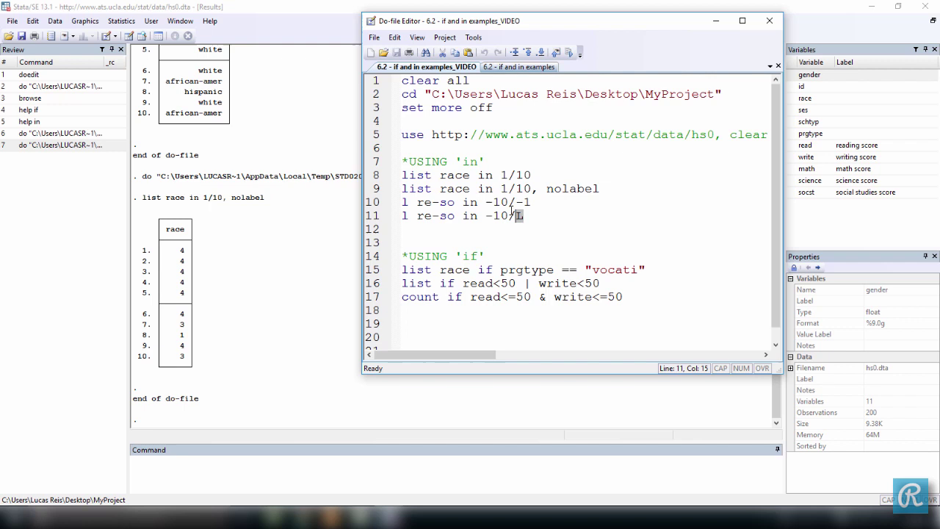
left_click_drag(510, 204, 486, 202)
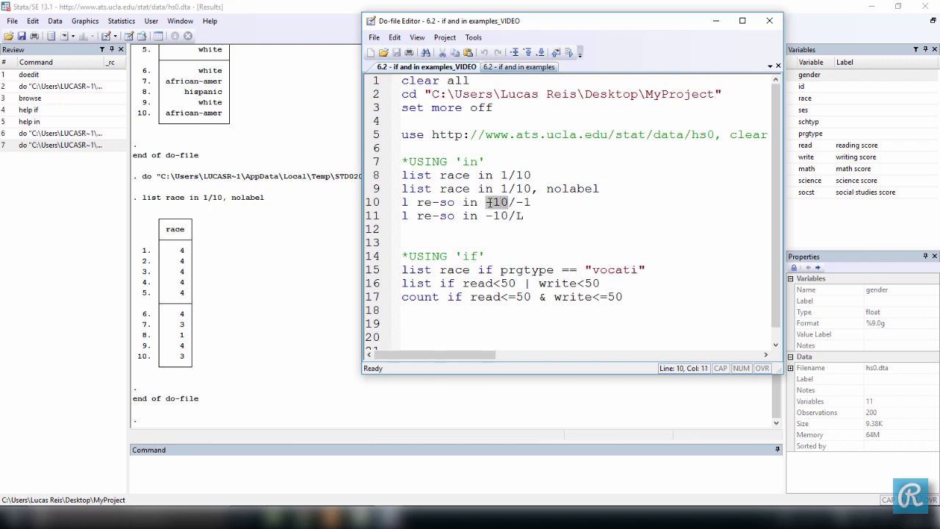
- Run line 10 'l re-so in -10/-1' and line 11 'l re-so in -10/L'
left_click_drag(403, 202, 608, 202)
key("ctrl+d")
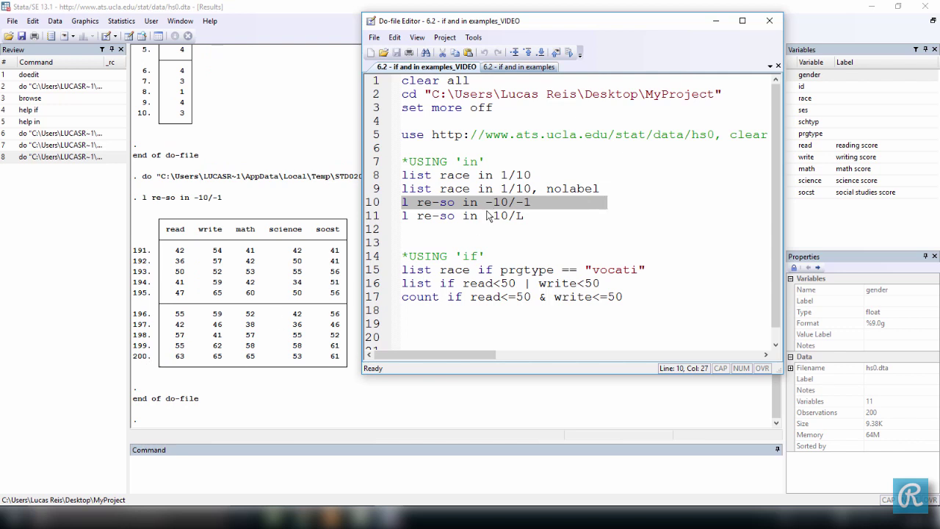
left_click(525, 215)
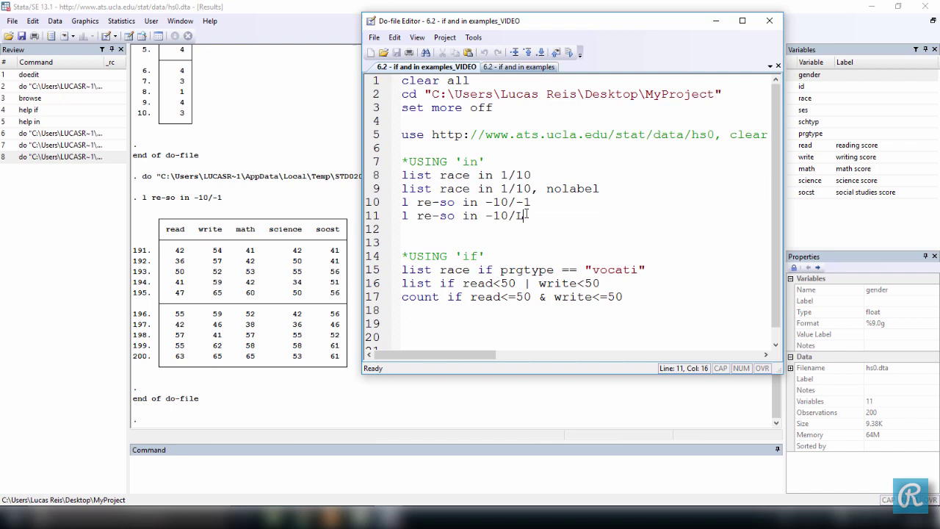
left_click_drag(517, 202, 403, 217)
left_click(530, 215)
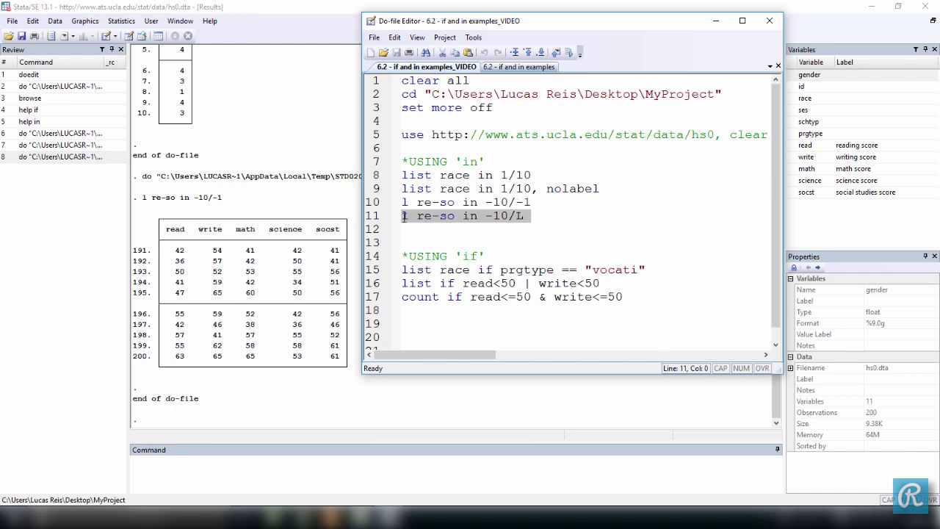
key("ctrl+d")
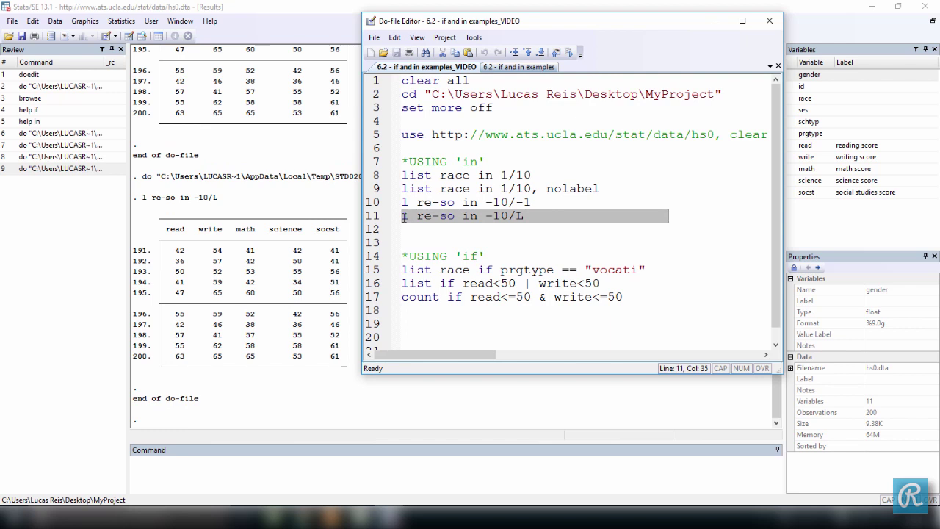
scroll(297, 195, "up", 1)
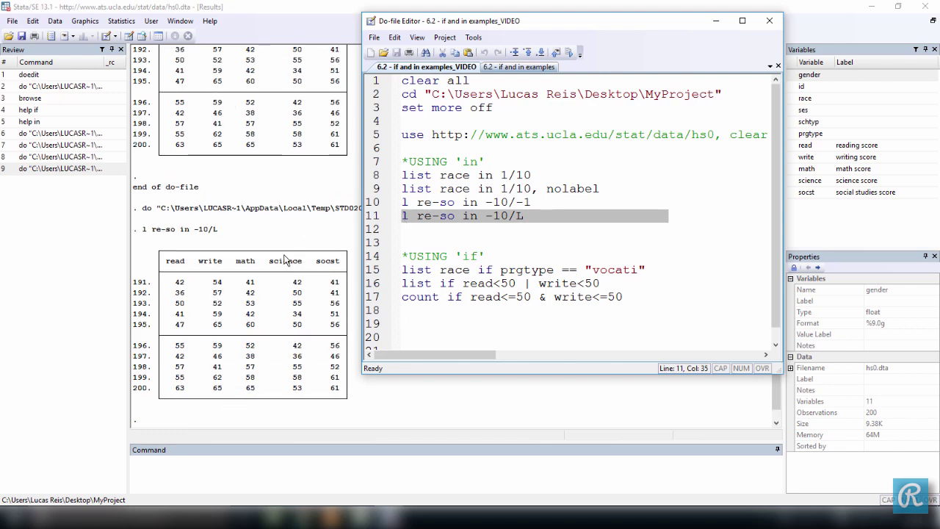
scroll(285, 258, "down", 1)
- Duplicate line 8 as a new line 9 'list race in f/10' and run it
left_click(542, 222)
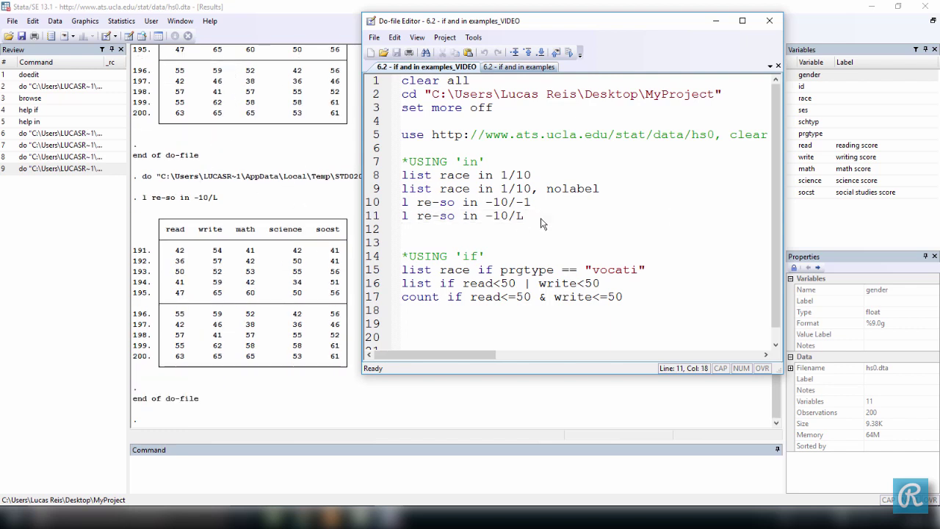
left_click_drag(536, 175, 405, 178)
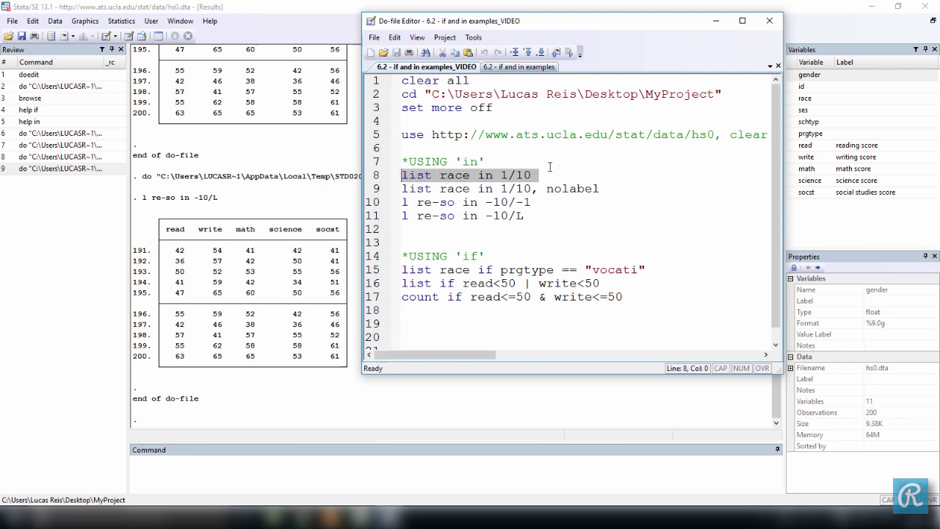
key("ctrl+c")
key("End")
key("Return")
key("ctrl+v")
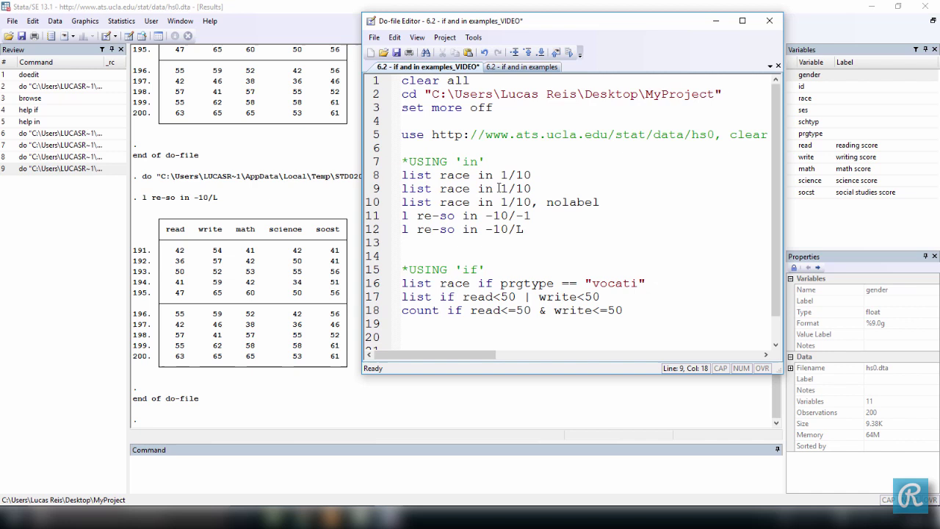
double_click(503, 188)
type("f")
left_click_drag(531, 188, 404, 187)
key("ctrl+d")
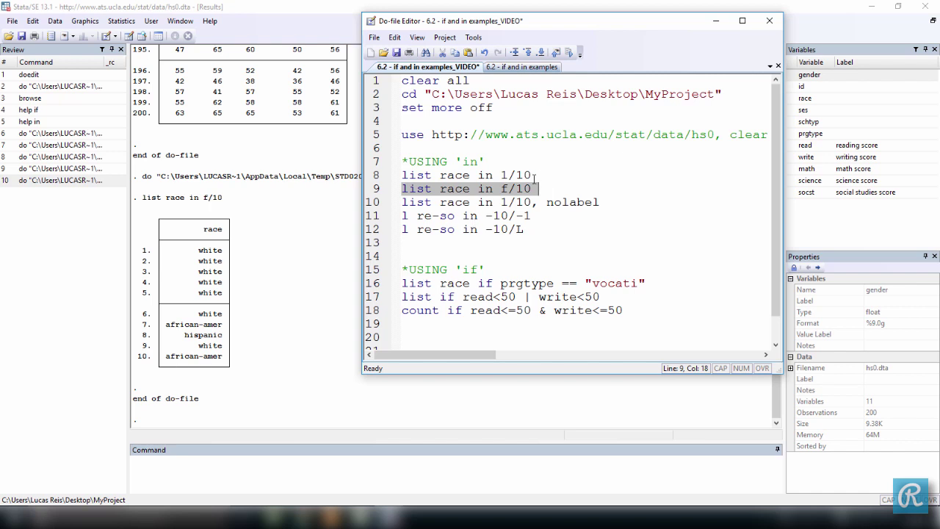
- Rerun line 8 'list race in 1/10' and compare its 1, f and L range bounds
left_click_drag(532, 175, 401, 174)
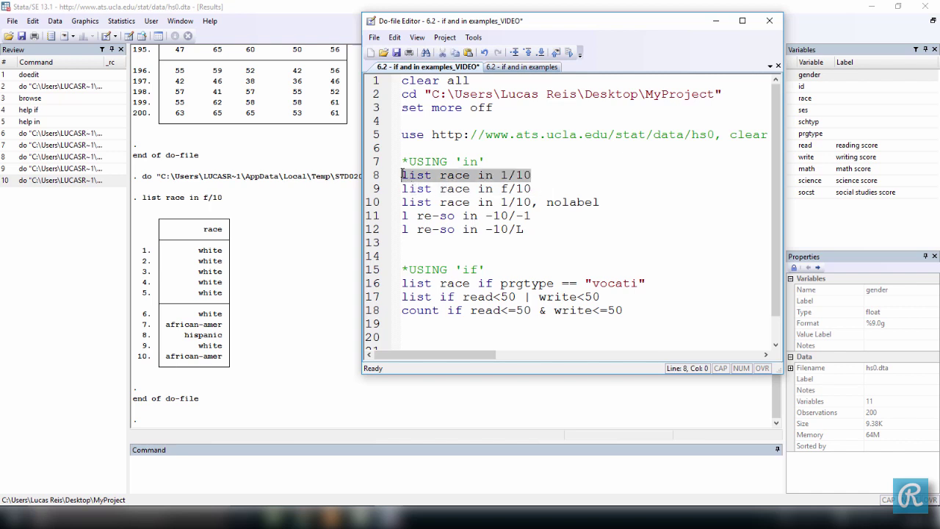
key("ctrl+d")
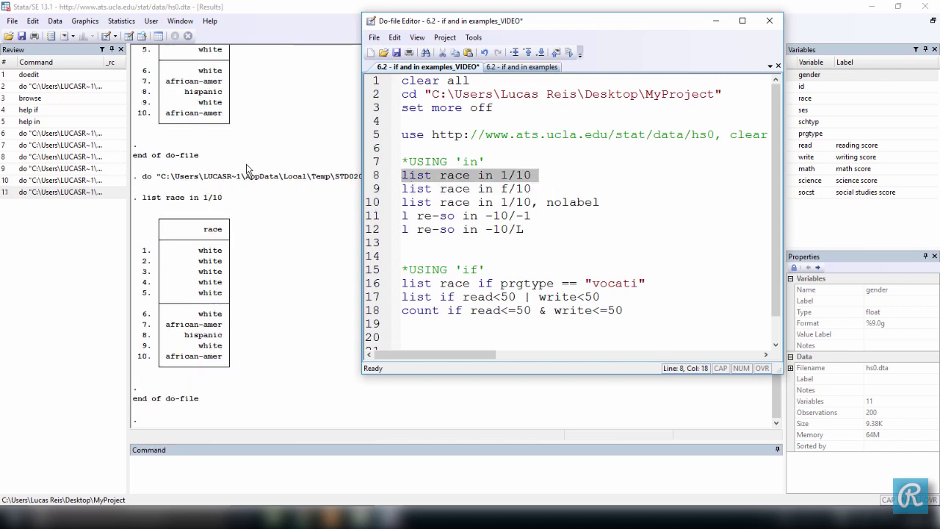
left_click(502, 176)
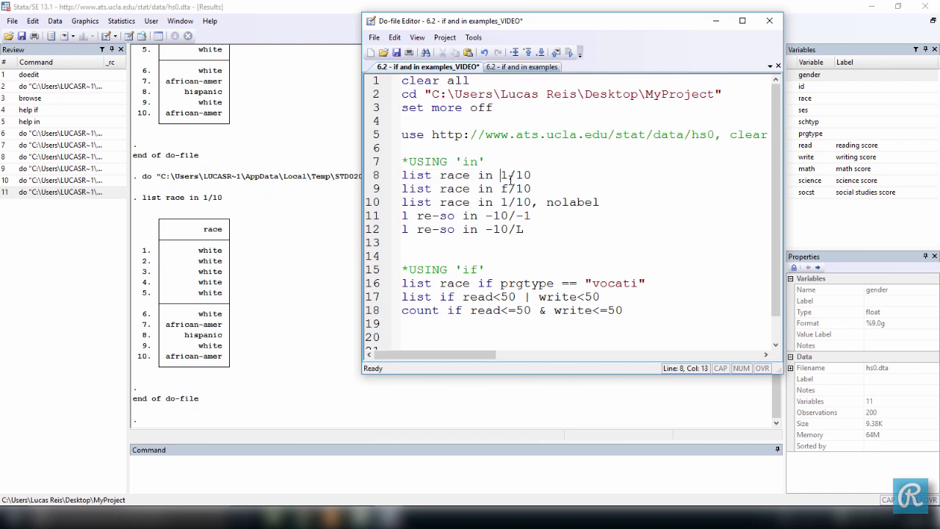
key("shift+Left")
left_click(519, 228)
key("shift+Left")
double_click(505, 188)
left_click_drag(508, 188, 517, 228)
left_click(487, 258)
scroll(450, 246, "down", 1)
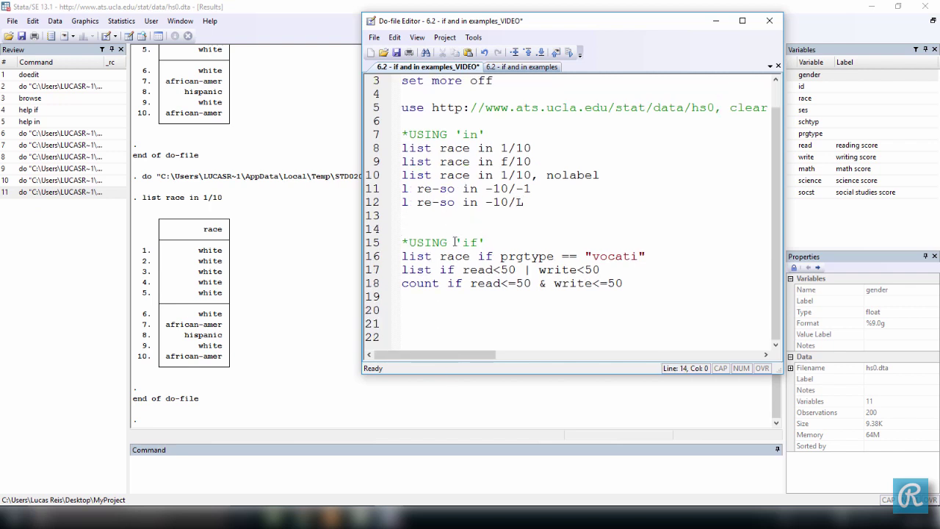
- Run 'help if' and highlight the command and 'if exp' parts of its syntax
left_click(434, 463)
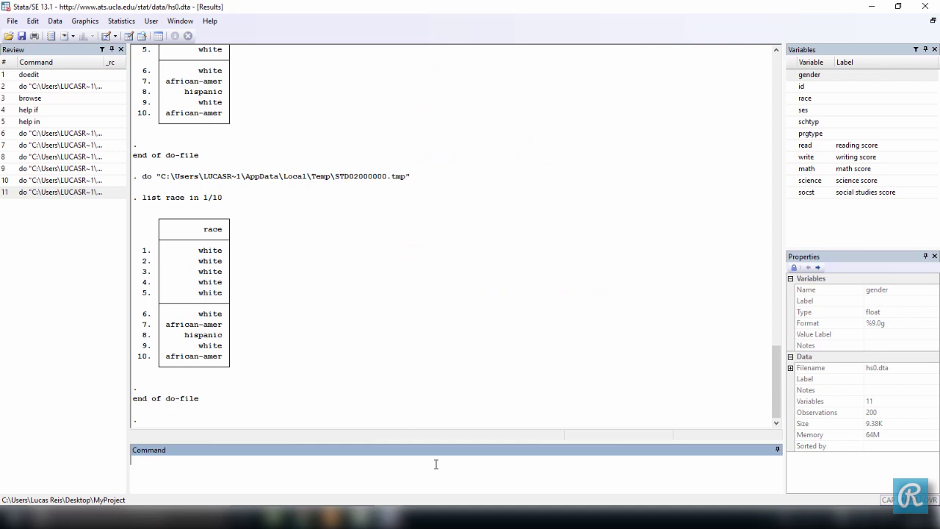
type("help if")
key("Return")
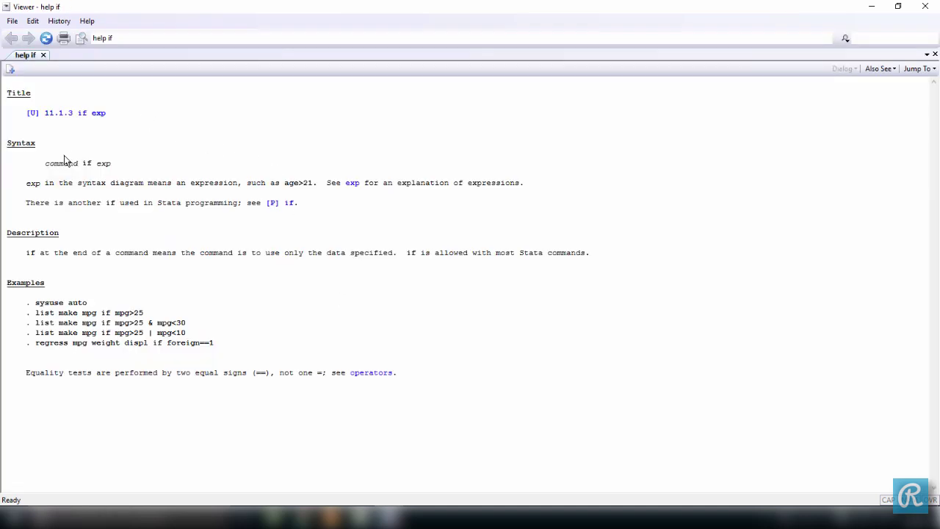
left_click_drag(45, 168, 108, 170)
left_click(85, 167)
double_click(85, 167)
left_click(302, 184)
- Scroll the Operators in Stata PDF from its heading down to the Examples section
mouse_move(328, 518)
left_click(330, 461)
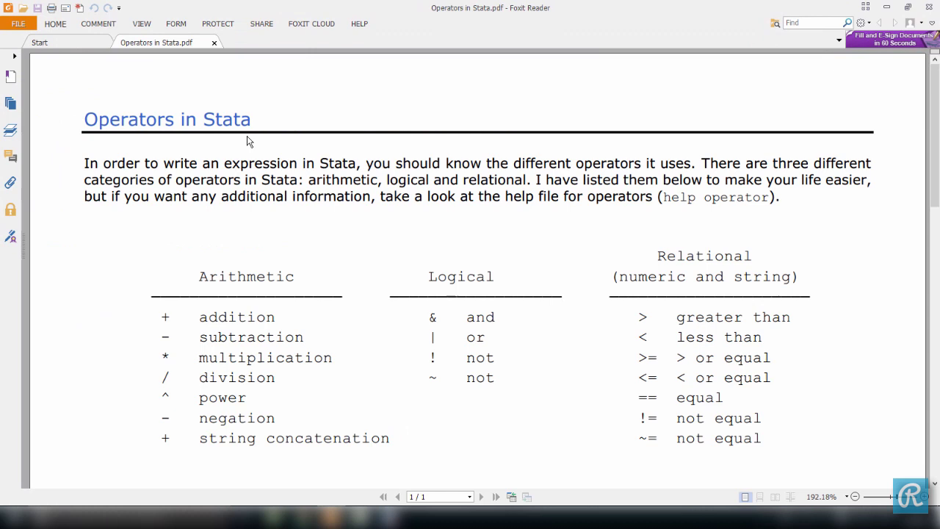
left_click_drag(85, 119, 260, 119)
scroll(326, 202, "down", 2)
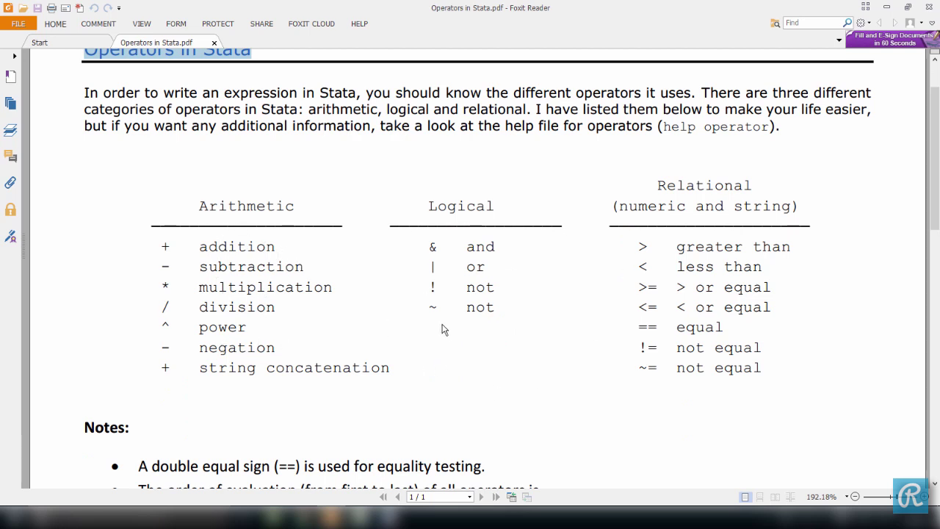
scroll(681, 332, "down", 5)
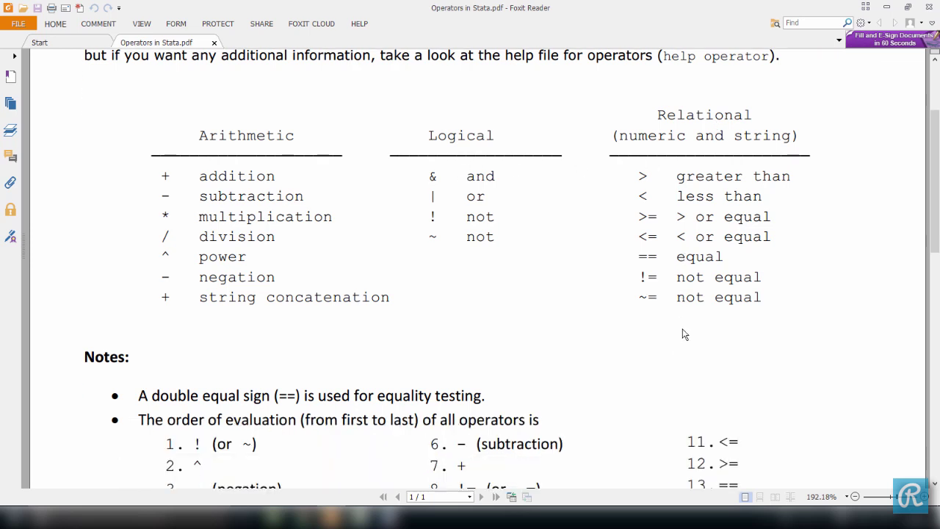
scroll(682, 333, "down", 3)
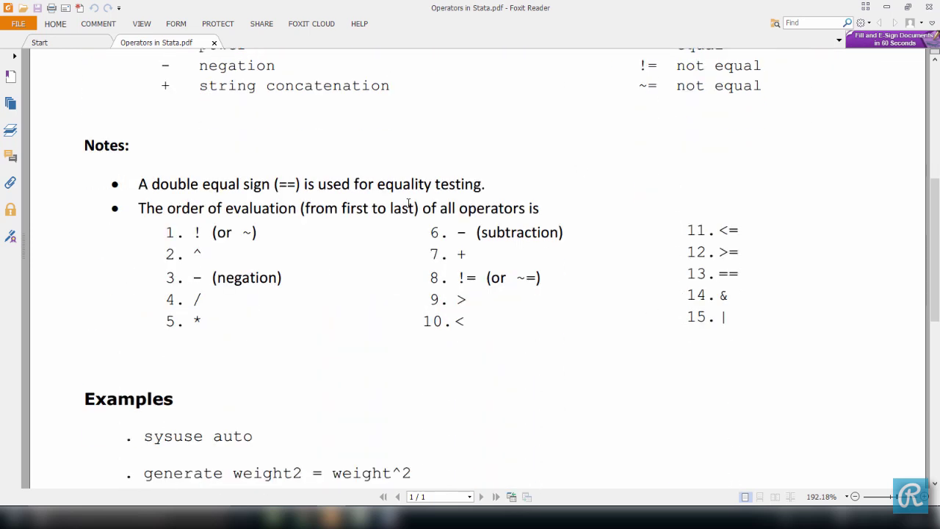
scroll(235, 264, "down", 6)
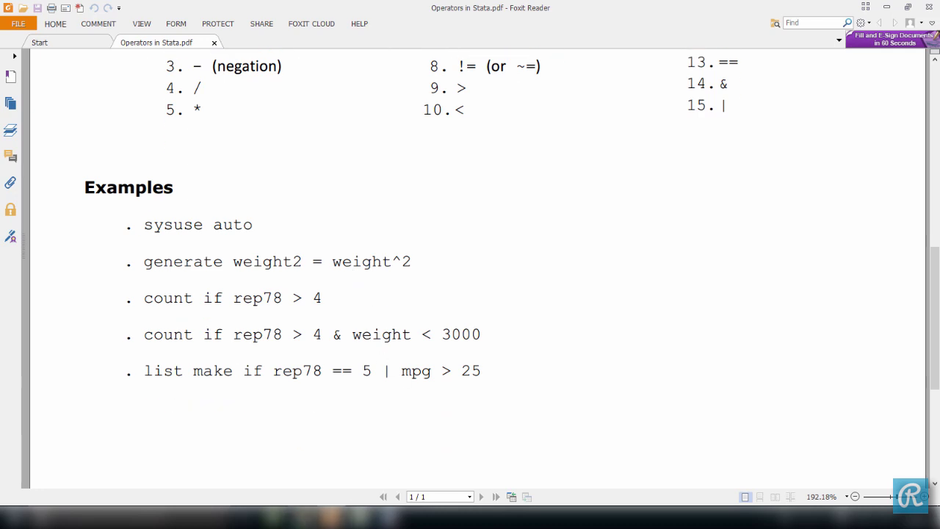
- Run do-file line 16 to list race for the vocati-program students
mouse_move(388, 517)
left_click(252, 449)
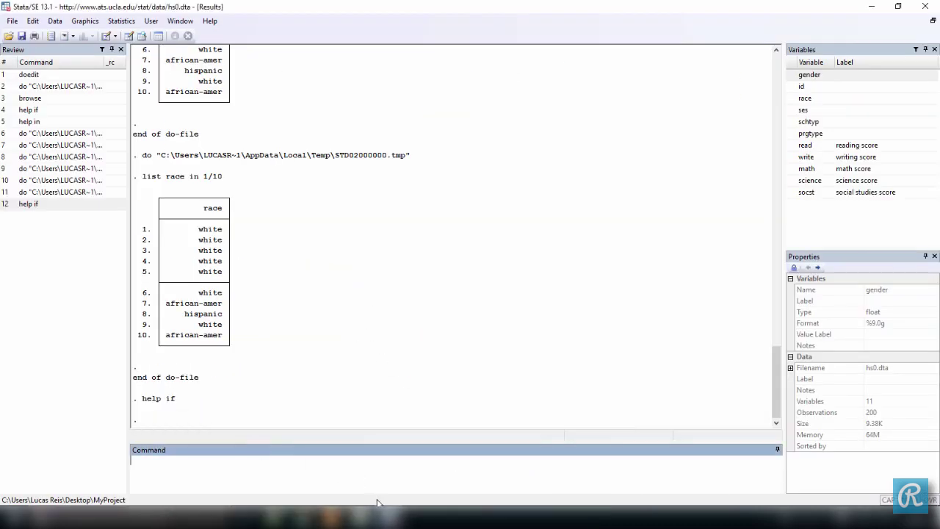
left_click(348, 461)
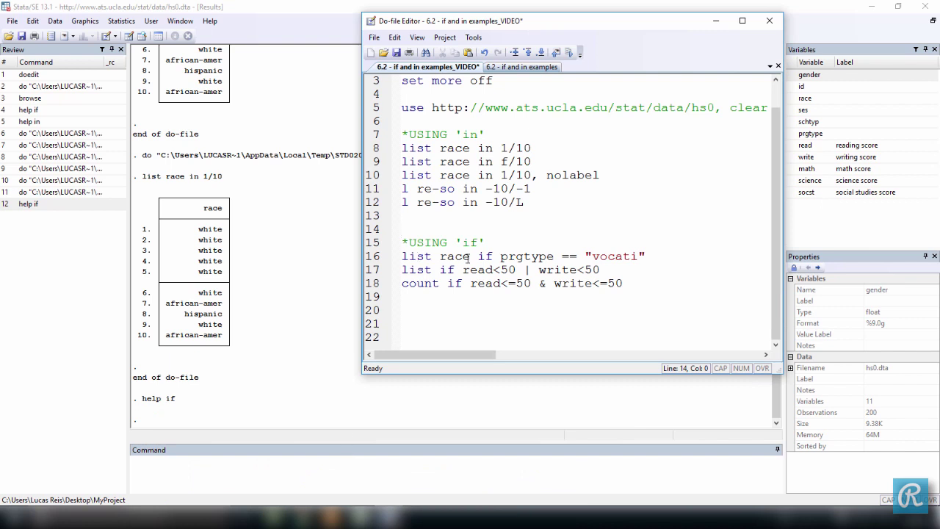
mouse_move(402, 256)
left_mouse_down()
mouse_move(649, 257)
mouse_move(406, 255)
left_mouse_up()
left_click(652, 256)
key("ctrl+d")
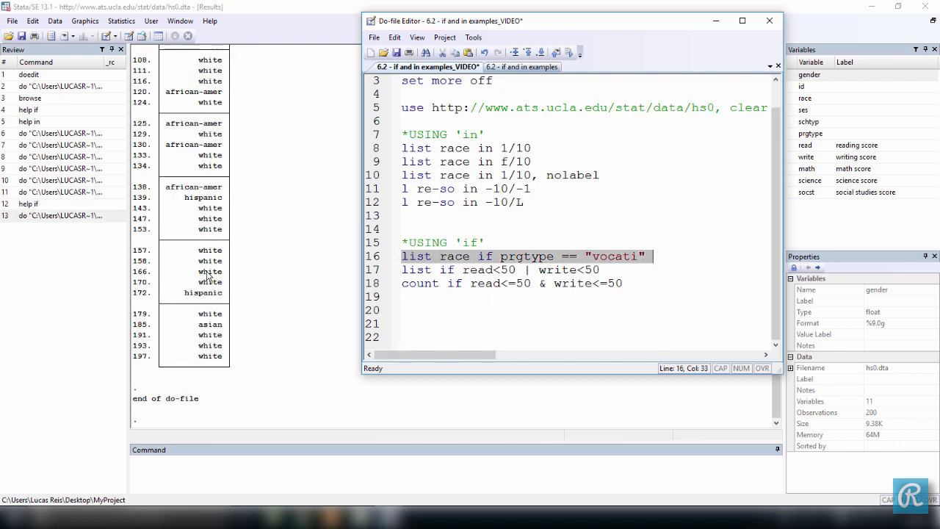
scroll(207, 276, "up", 6)
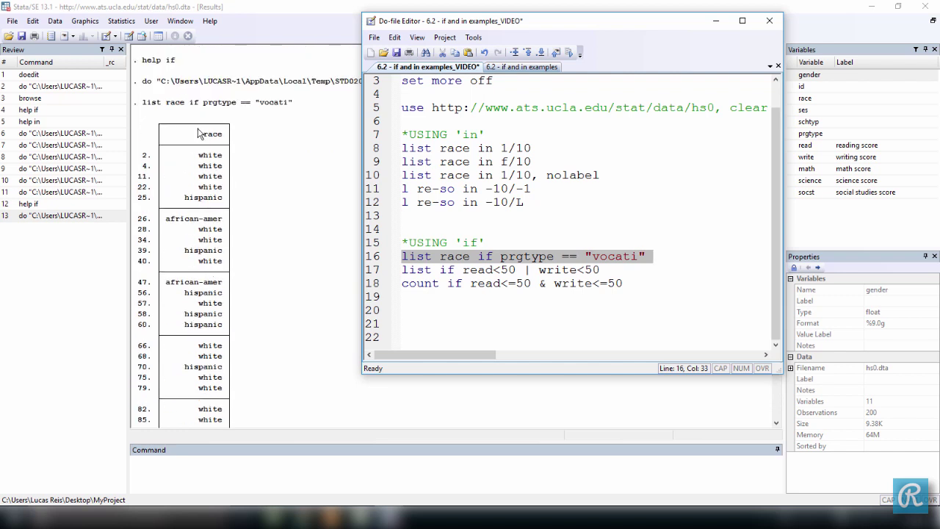
scroll(219, 250, "down", 8)
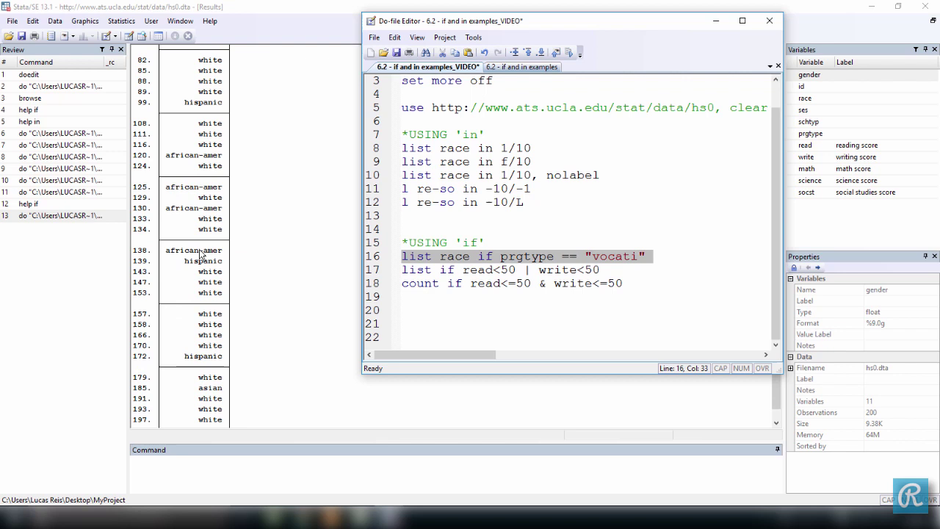
- Add prgtype after race on line 16 and rerun it
left_click(473, 256)
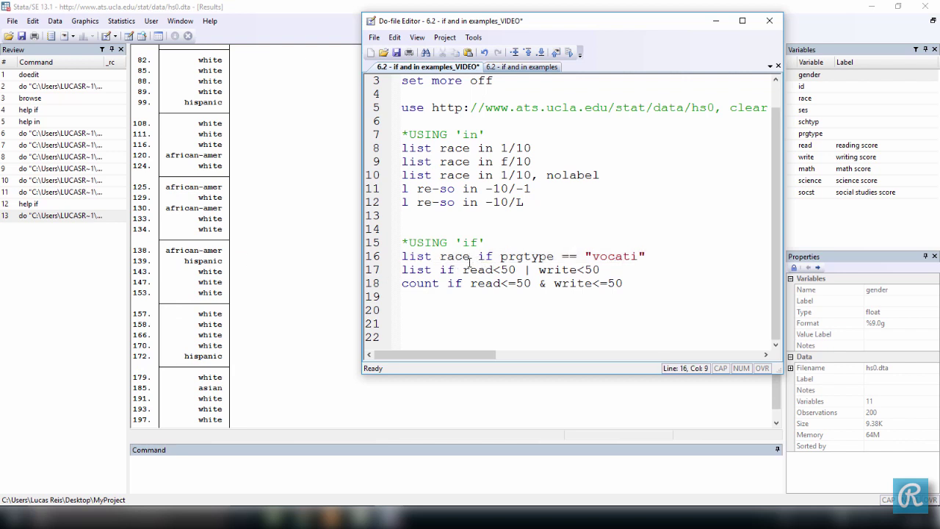
type("prgtype")
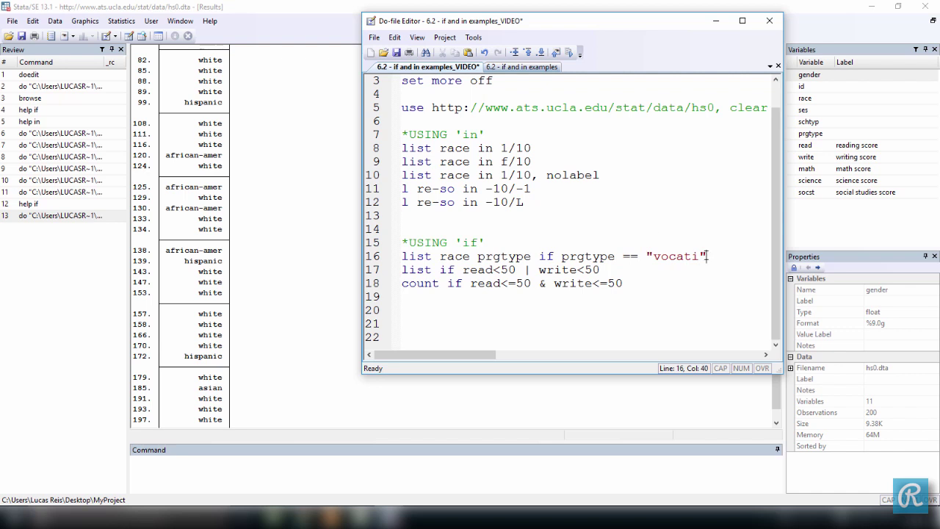
left_click_drag(705, 256, 402, 256)
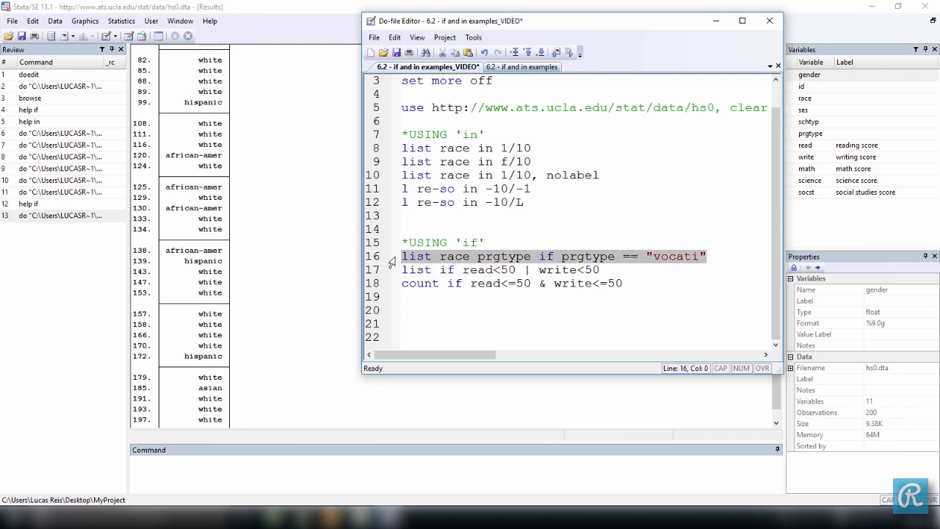
key("ctrl+d")
scroll(252, 281, "up", 5)
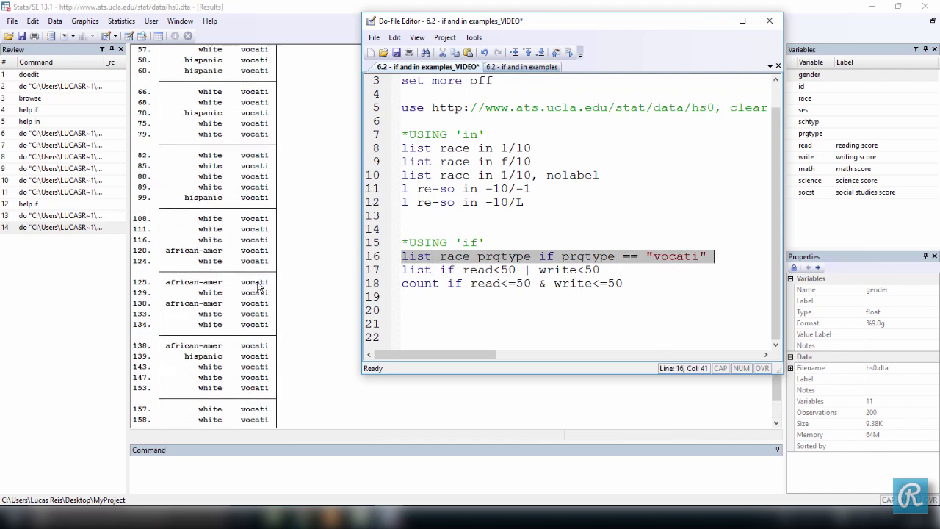
scroll(251, 281, "up", 2)
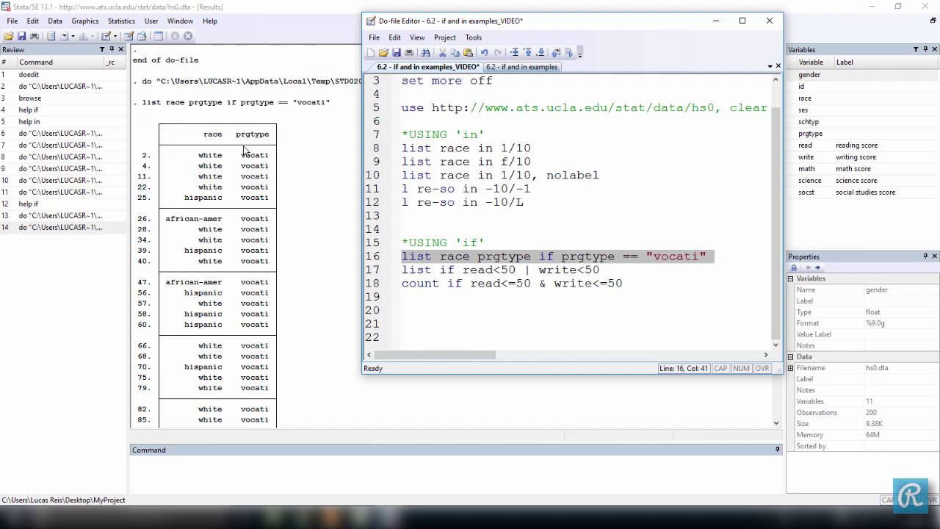
scroll(256, 166, "down", 12)
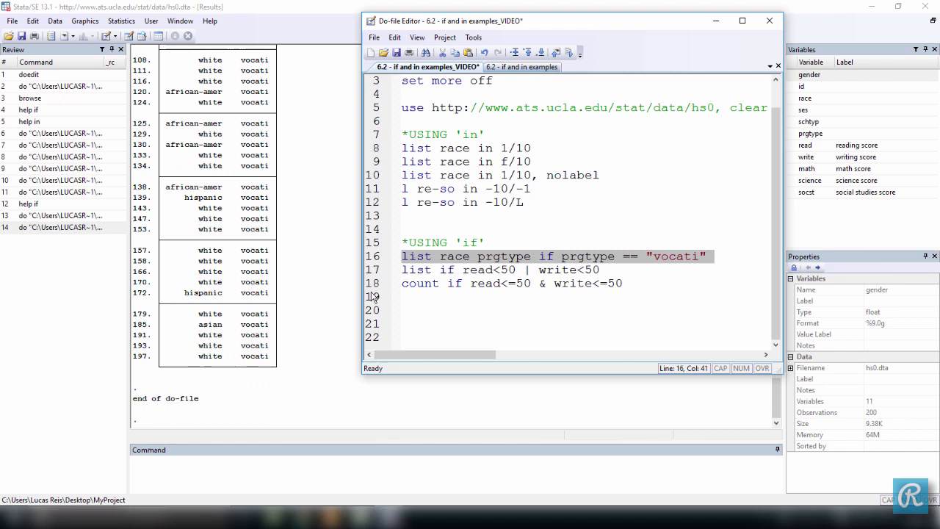
- Highlight the read<50 and write<50 conditions in line 17 'list if read<50 | write<50'
left_click(403, 270)
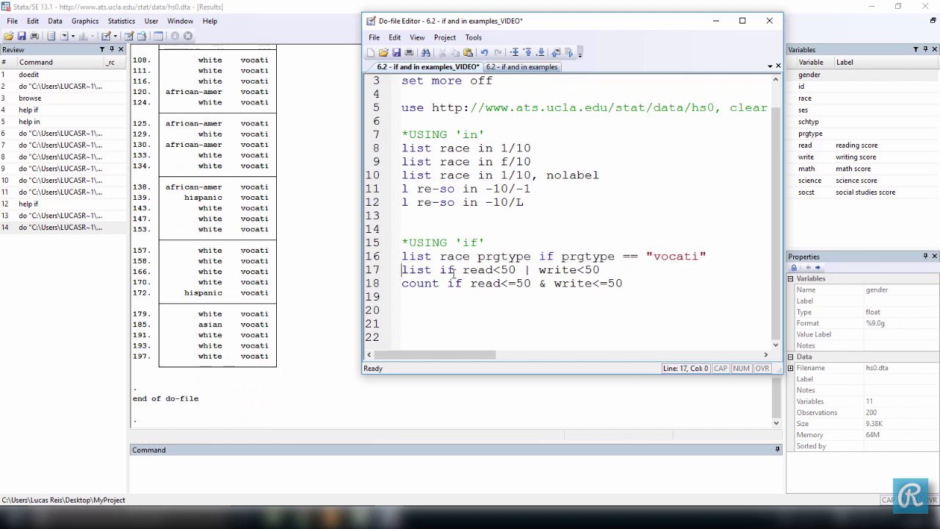
left_click_drag(433, 270, 440, 270)
left_click(441, 270)
left_click_drag(462, 270, 528, 270)
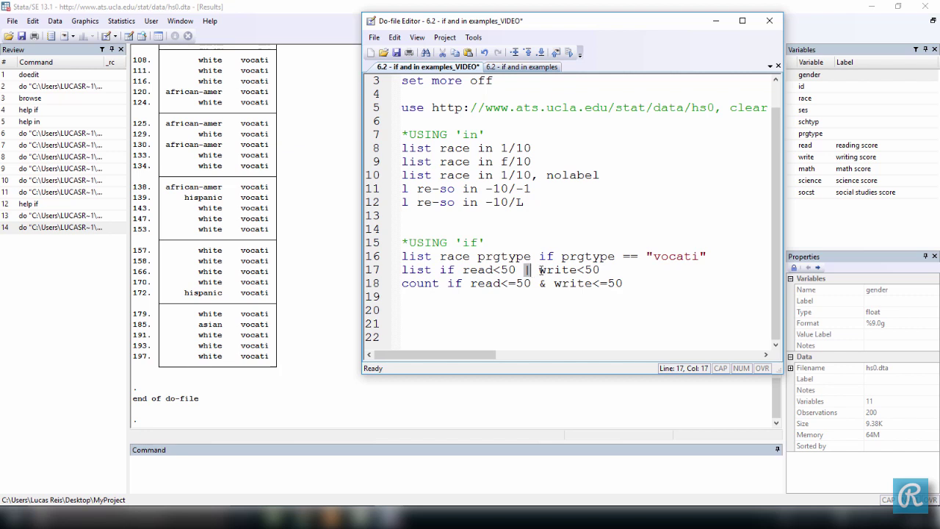
left_click_drag(539, 270, 601, 270)
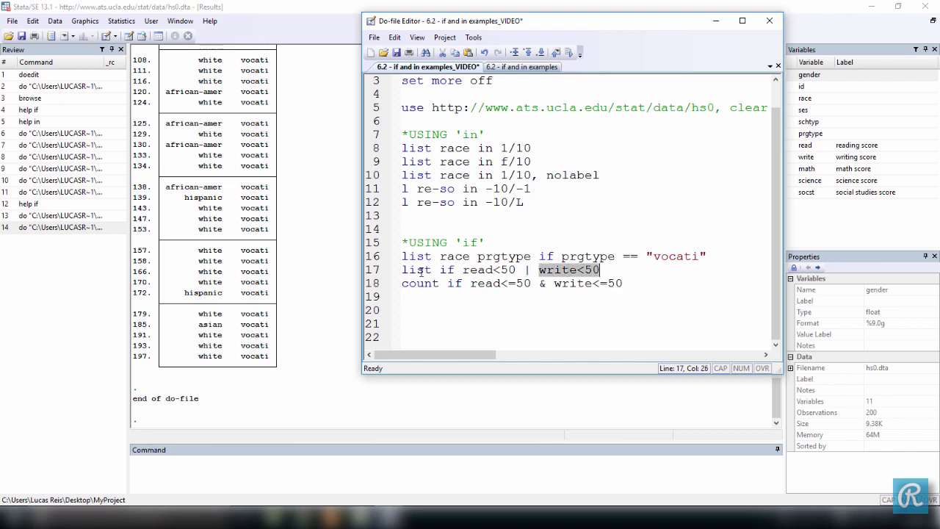
key("Home")
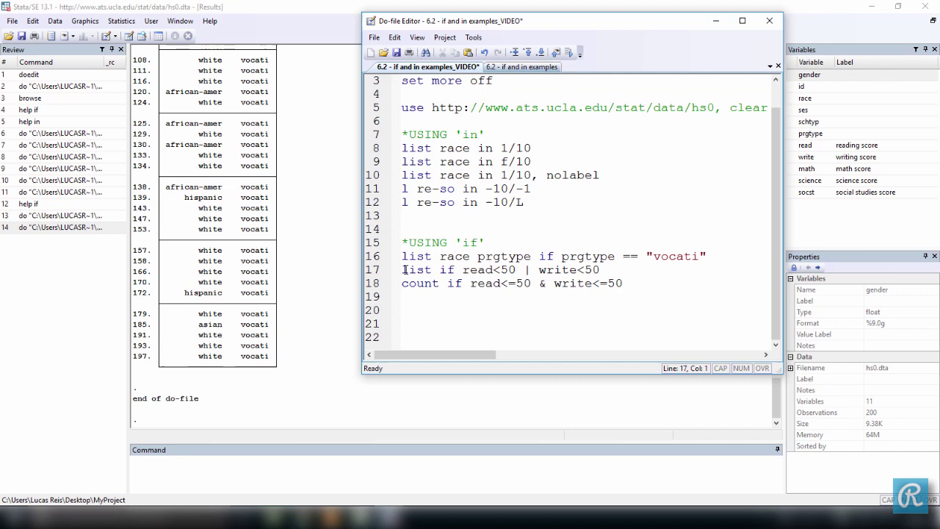
left_click(403, 270)
left_click_drag(464, 270, 404, 271)
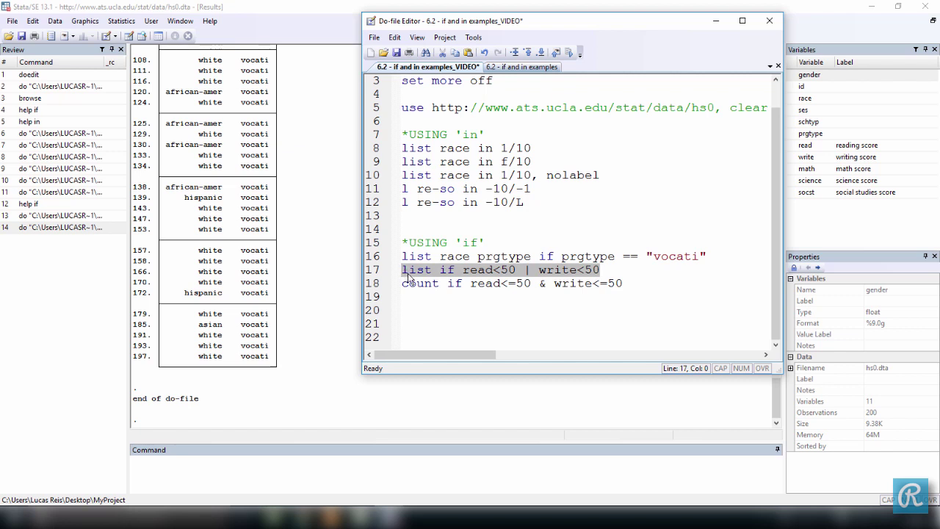
- Run line 17 'list if read<50 | write<50' and review the full listing of matching students
key("ctrl+d")
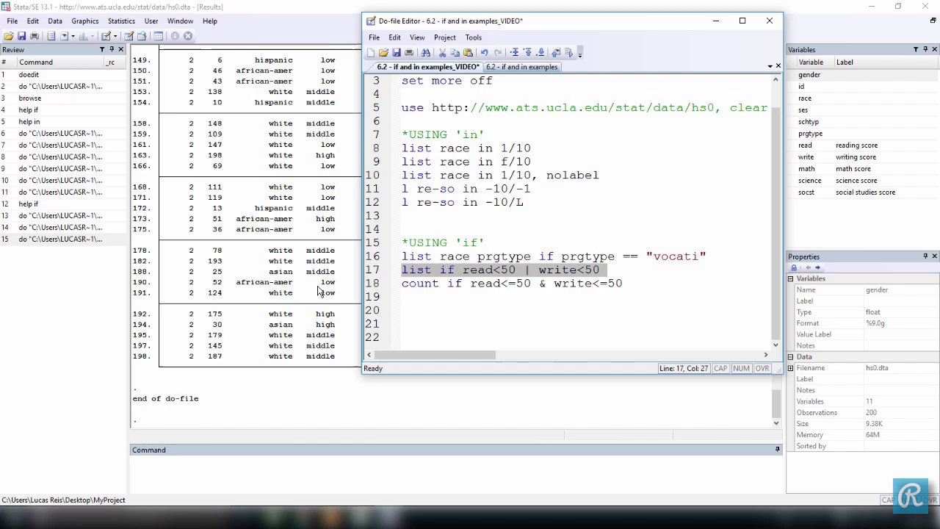
left_click(715, 20)
left_click_drag(776, 402, 762, 324)
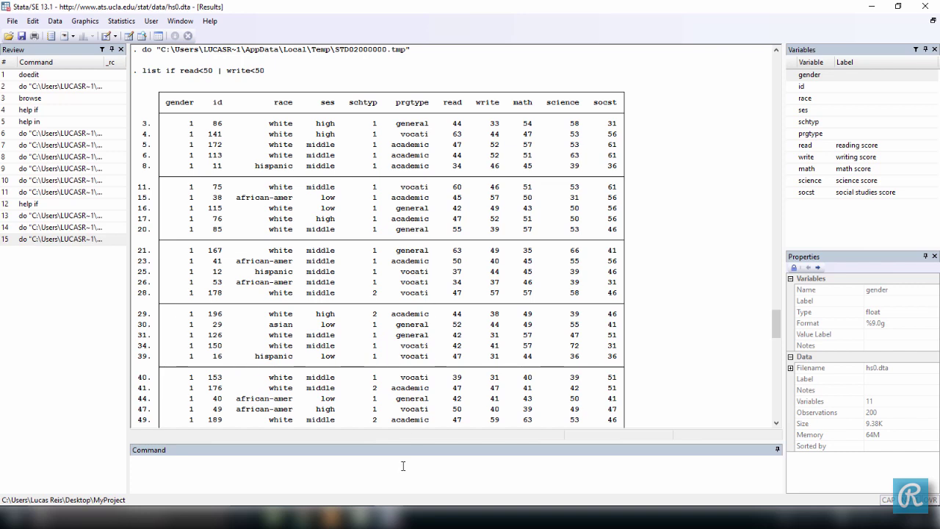
left_click(399, 507)
left_click(355, 465)
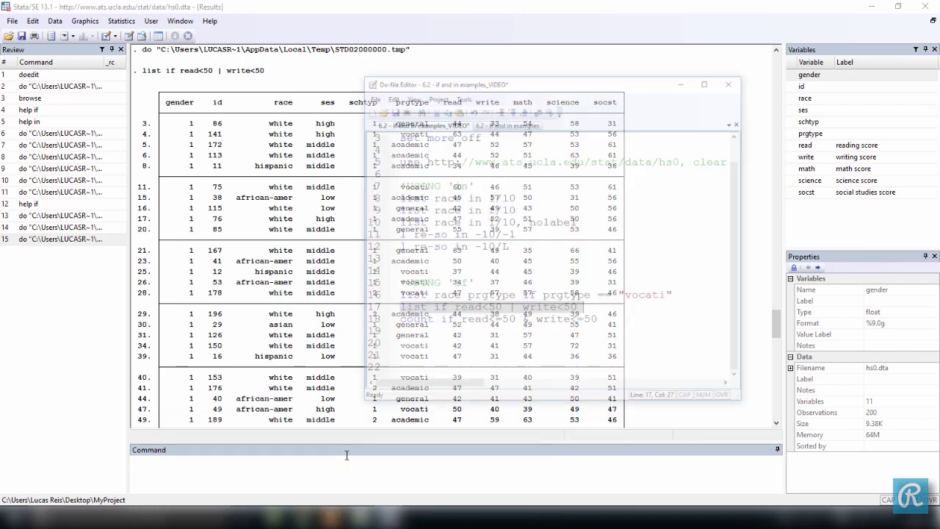
- Check row 11 of the listing (read 60, write 46) as an example of the or condition
left_click(494, 270)
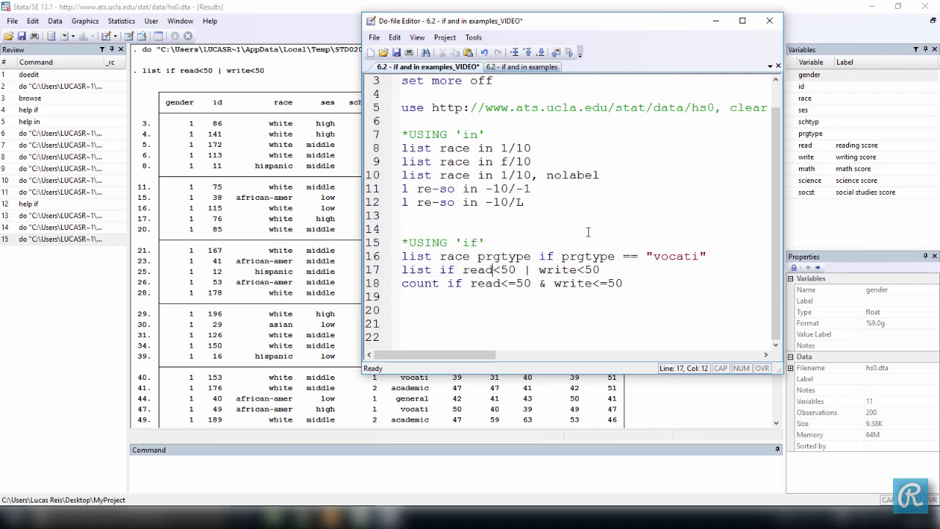
left_click(716, 20)
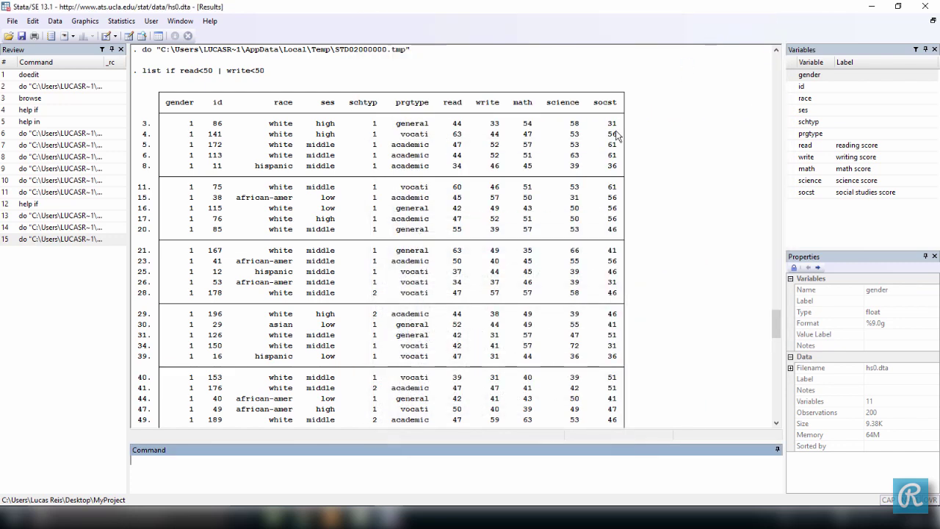
double_click(457, 187)
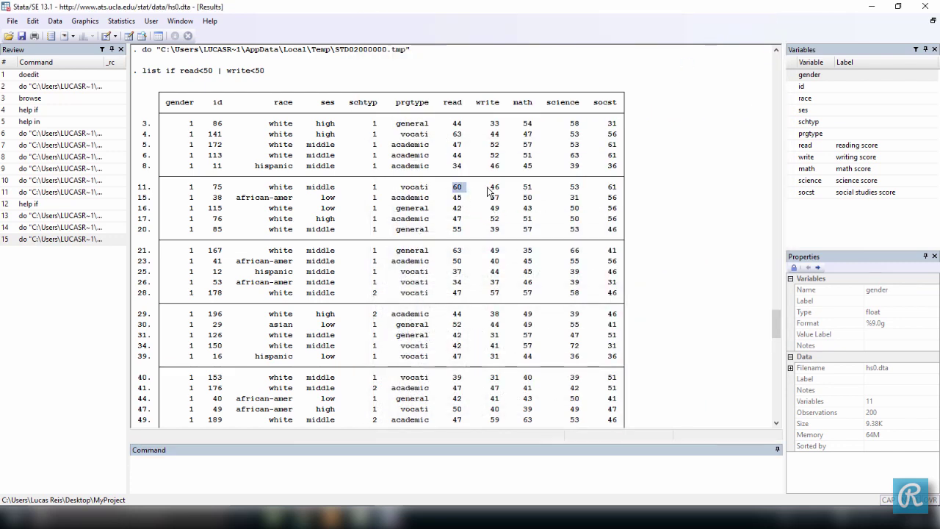
double_click(495, 188)
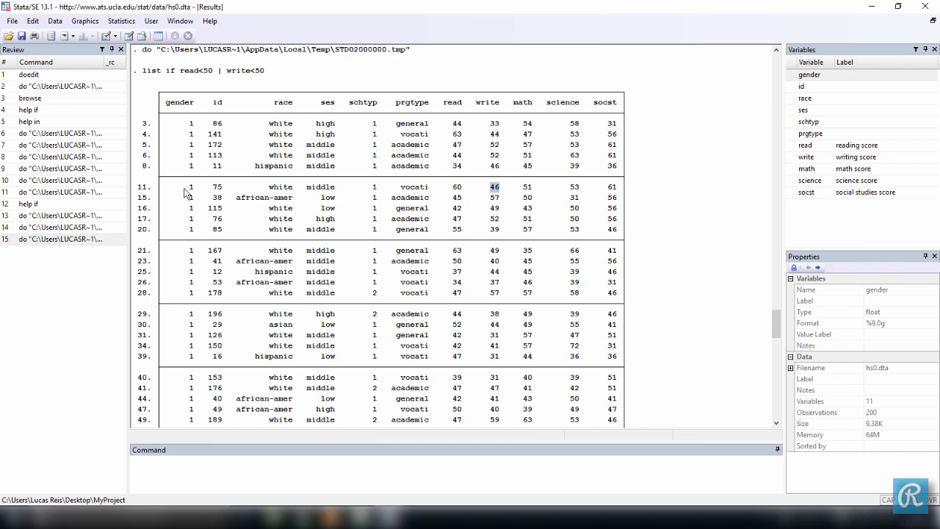
left_click_drag(185, 189, 585, 195)
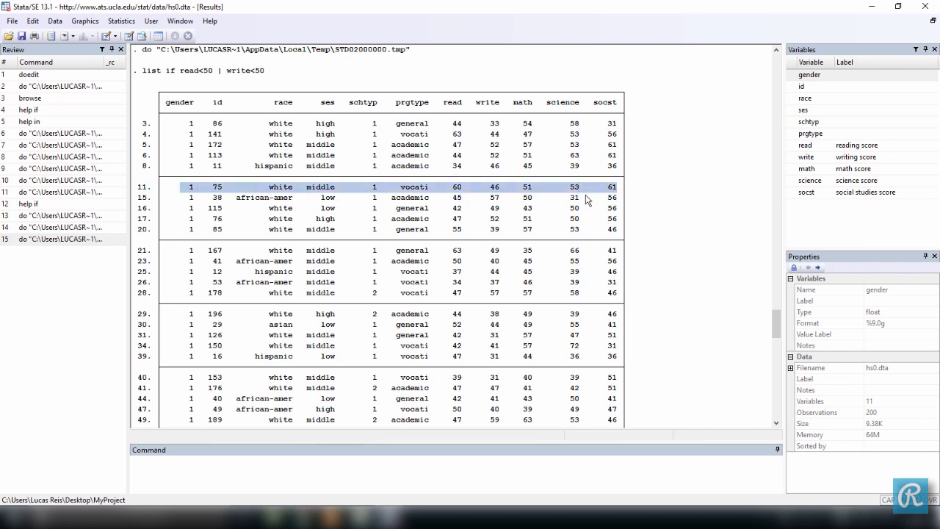
left_click(519, 213)
scroll(413, 307, "down", 20)
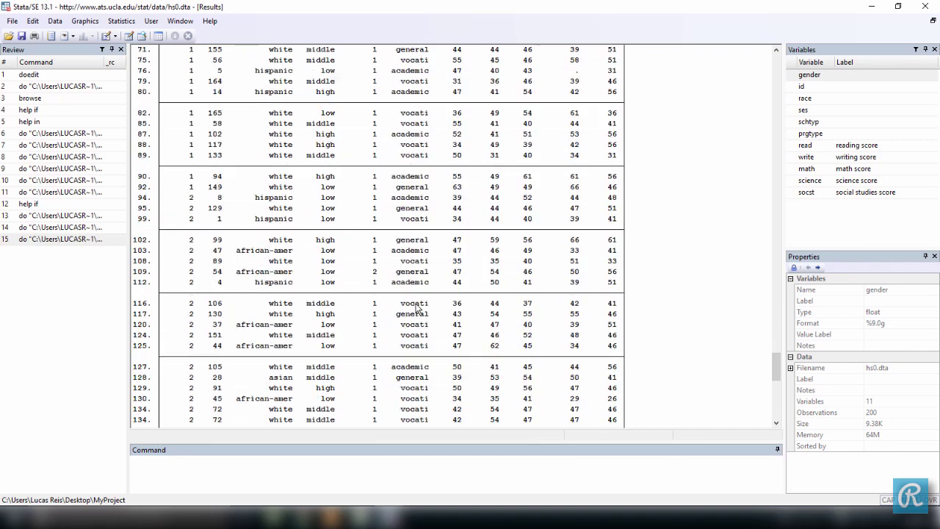
left_click(370, 517)
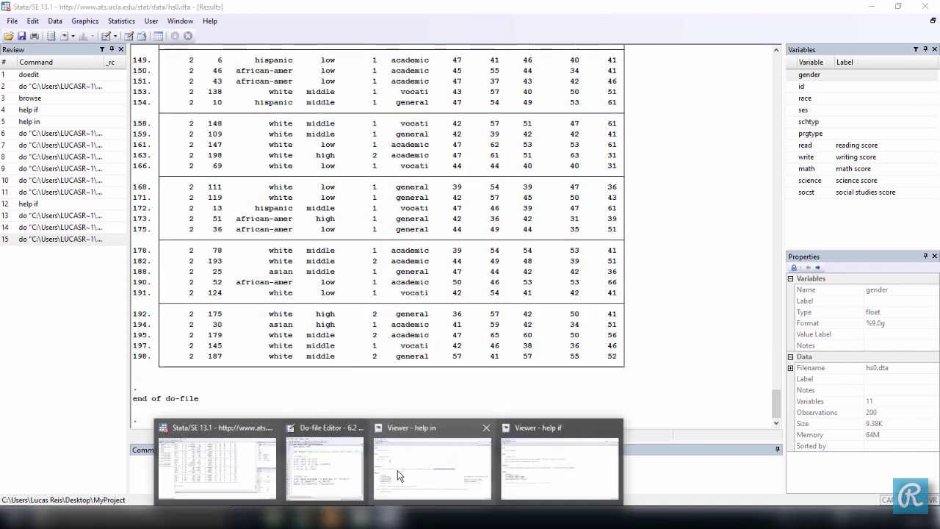
left_click(324, 467)
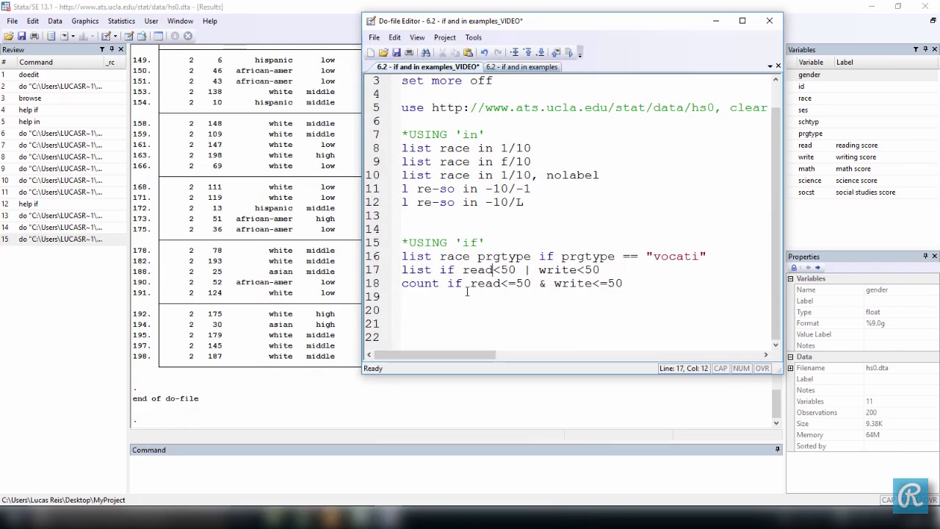
- Change line 17's '|' to '&' and run it to list students below 50 in both scores
double_click(527, 270)
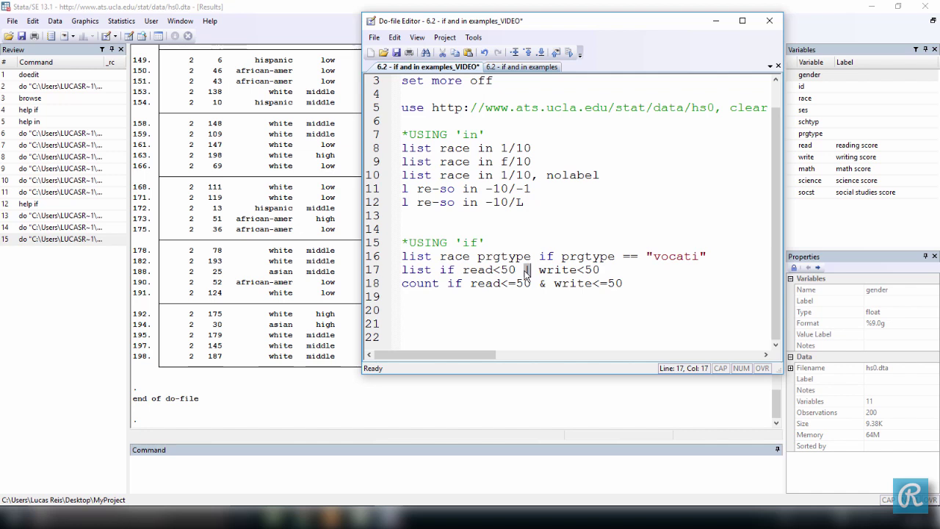
type("&")
left_click(402, 272, "shift")
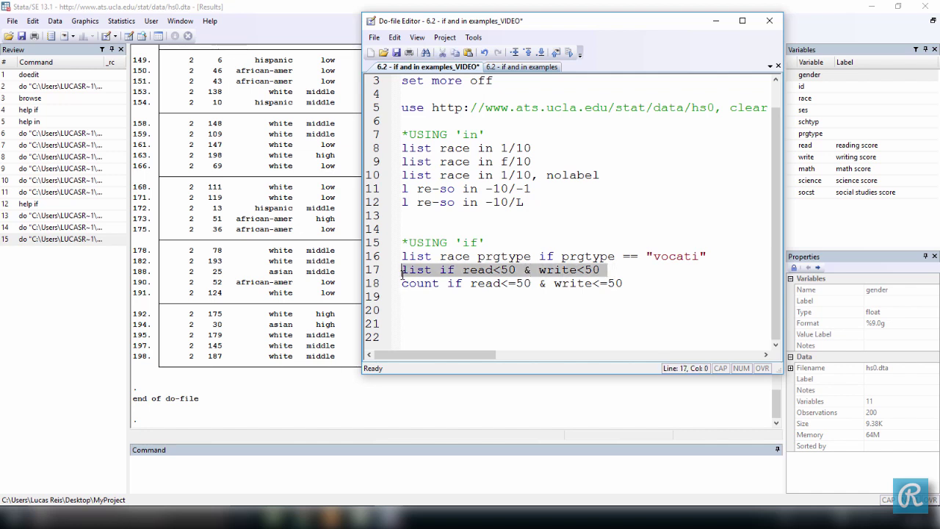
key("ctrl+d")
- Scroll through the shorter listing of students with read and write both below 50
left_click(251, 404)
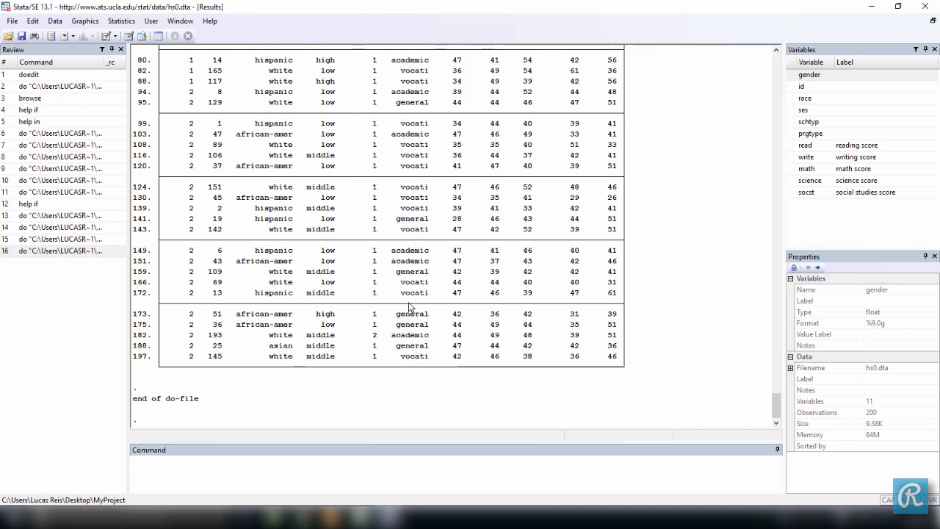
scroll(412, 304, "up", 10)
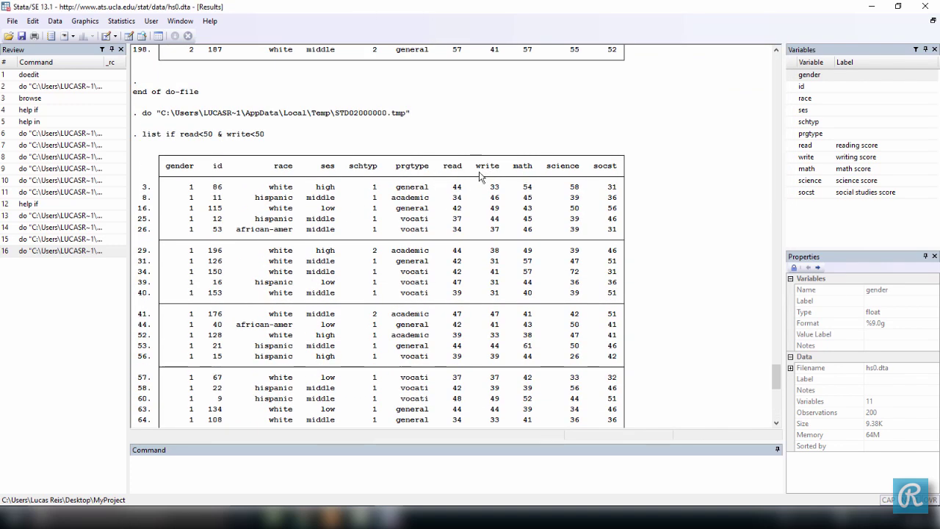
scroll(478, 269, "down", 2)
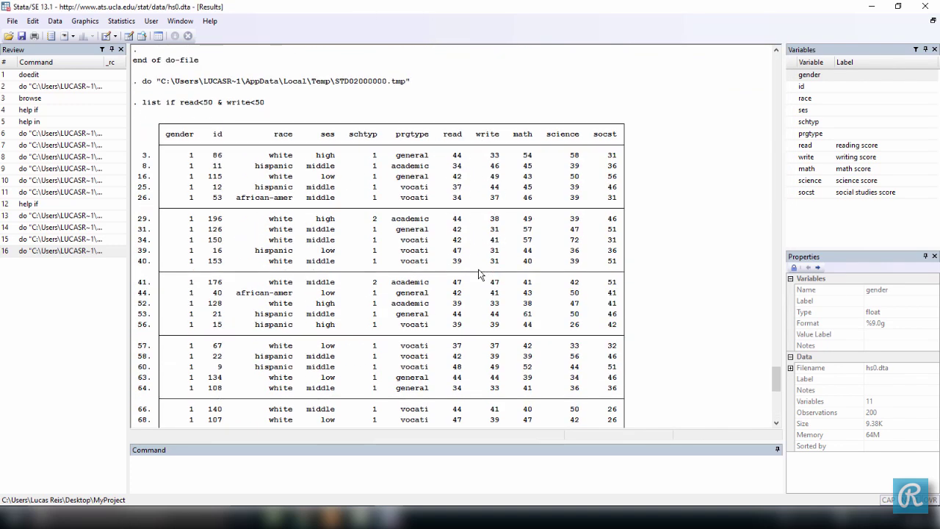
scroll(477, 341, "down", 8)
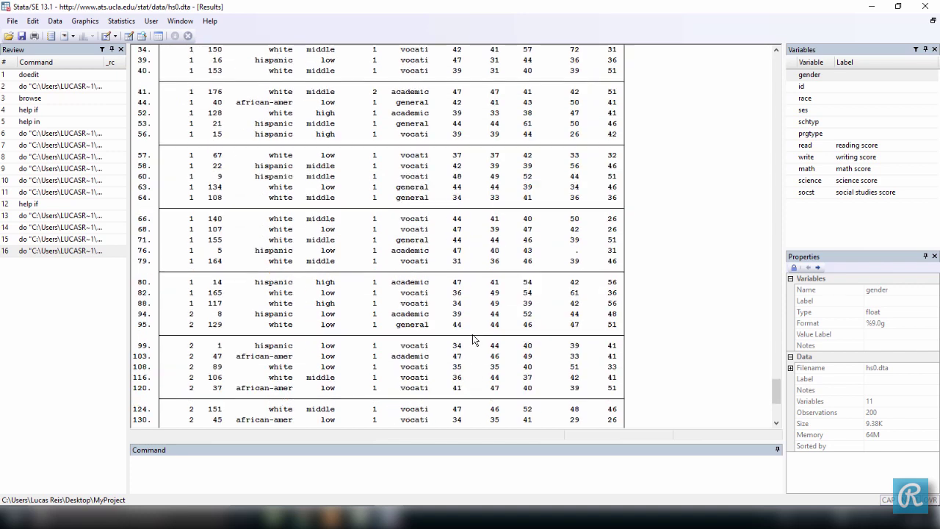
scroll(475, 321, "down", 4)
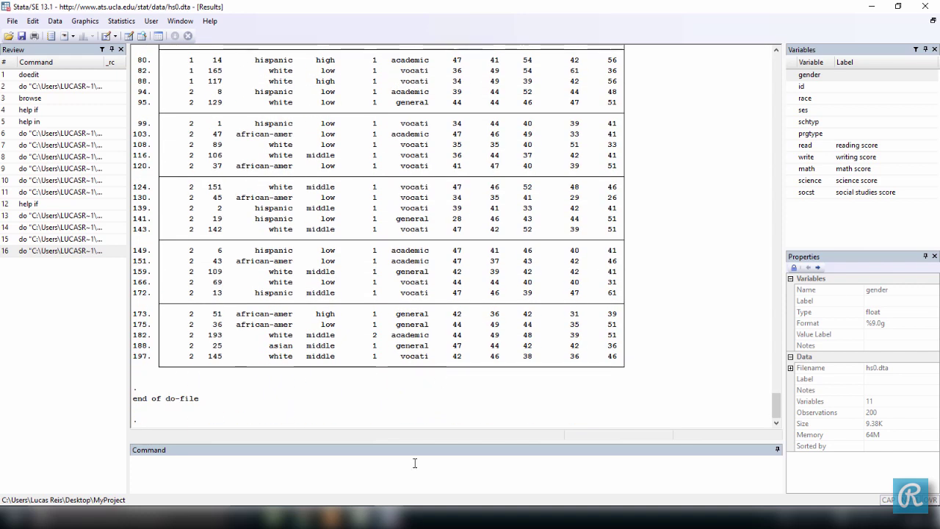
mouse_move(382, 517)
left_click(324, 470)
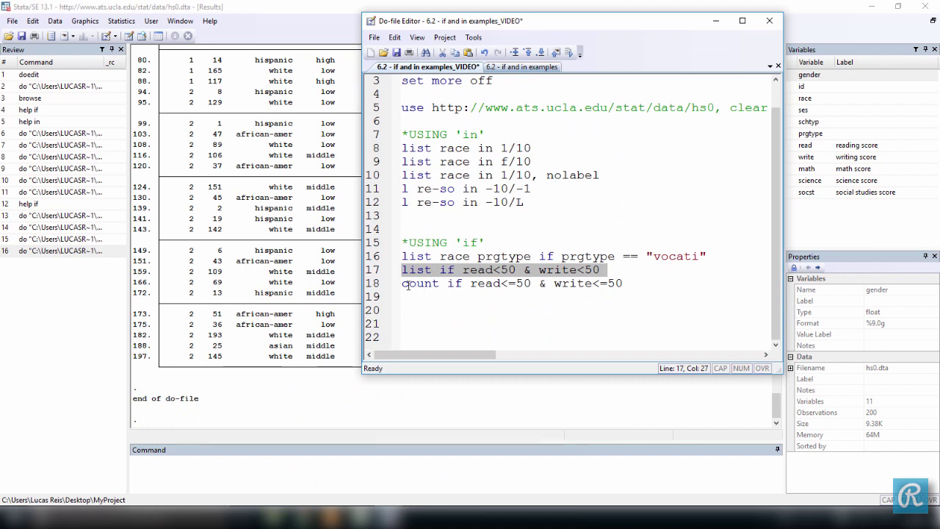
- Go over line 18's count, if, read<=50 and write<=50 parts, comparing them with line 17
left_click_drag(401, 283, 439, 288)
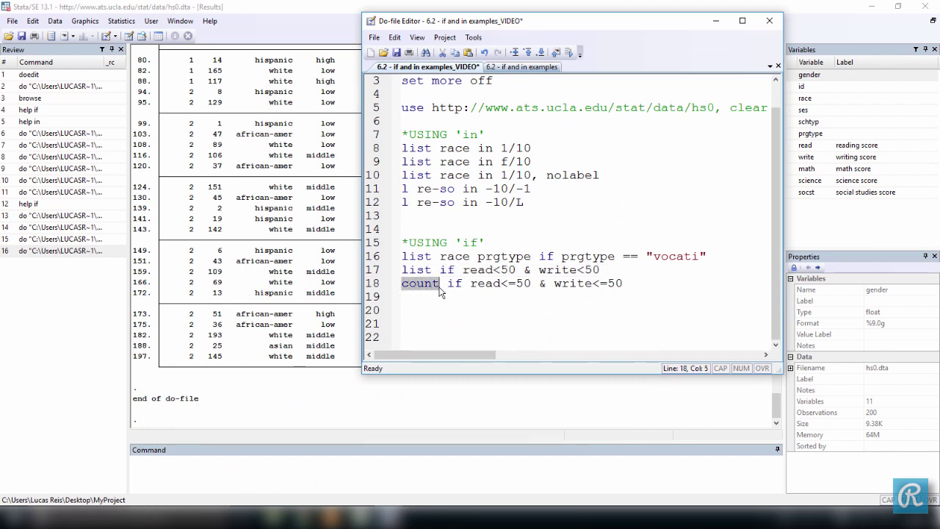
left_click(447, 286)
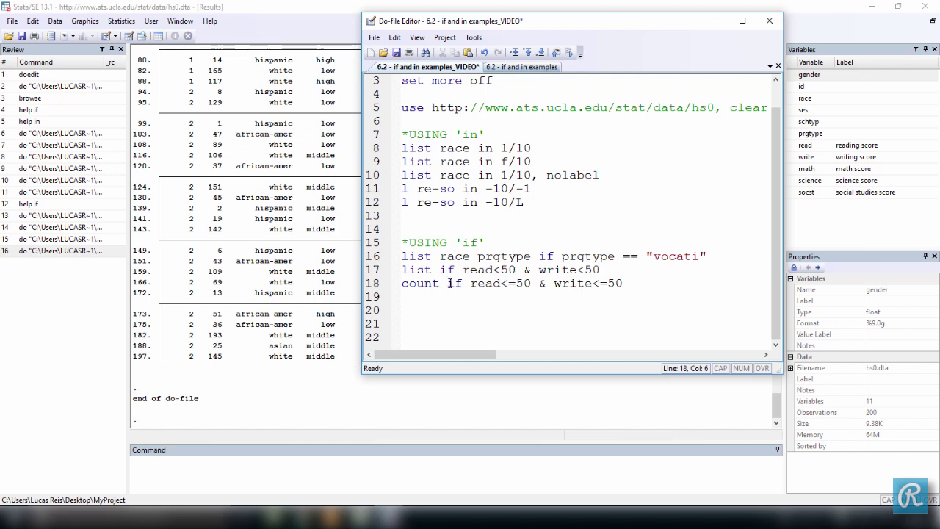
left_click_drag(470, 284, 520, 284)
left_click(503, 283)
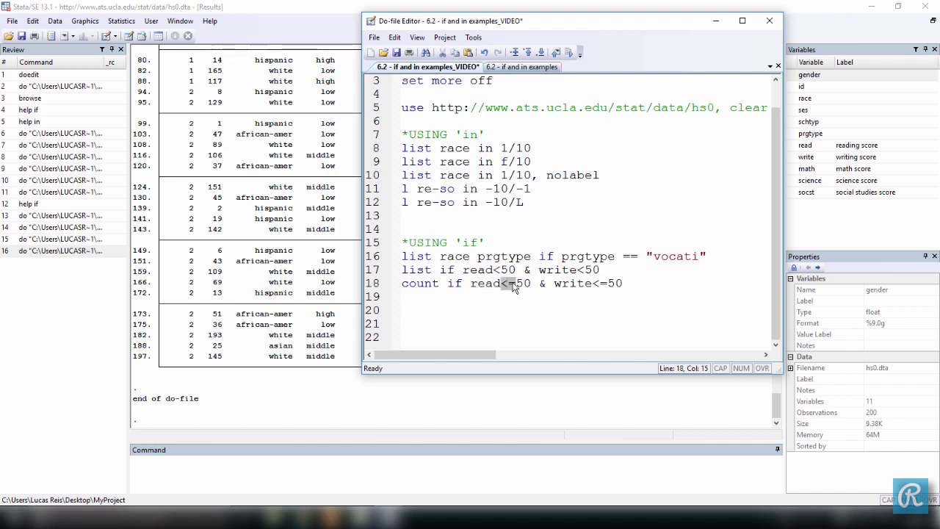
left_click_drag(555, 283, 625, 286)
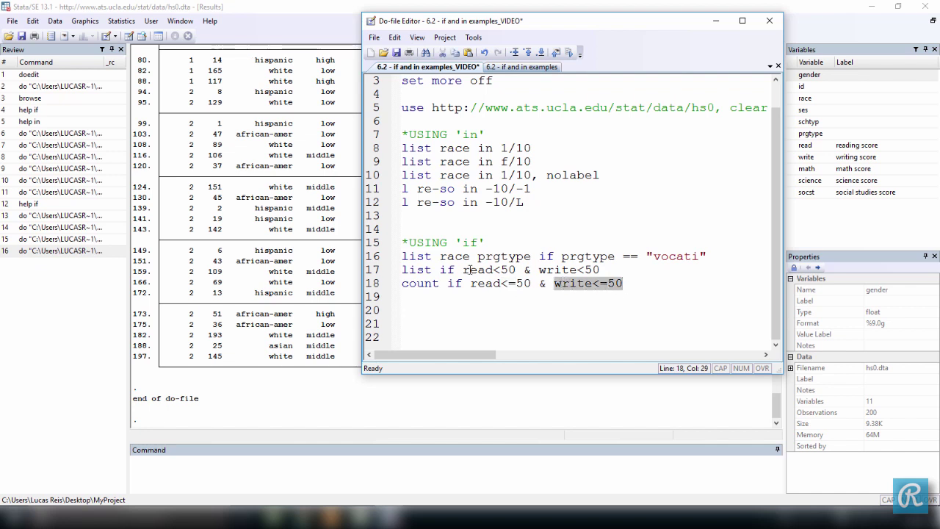
left_click(497, 269)
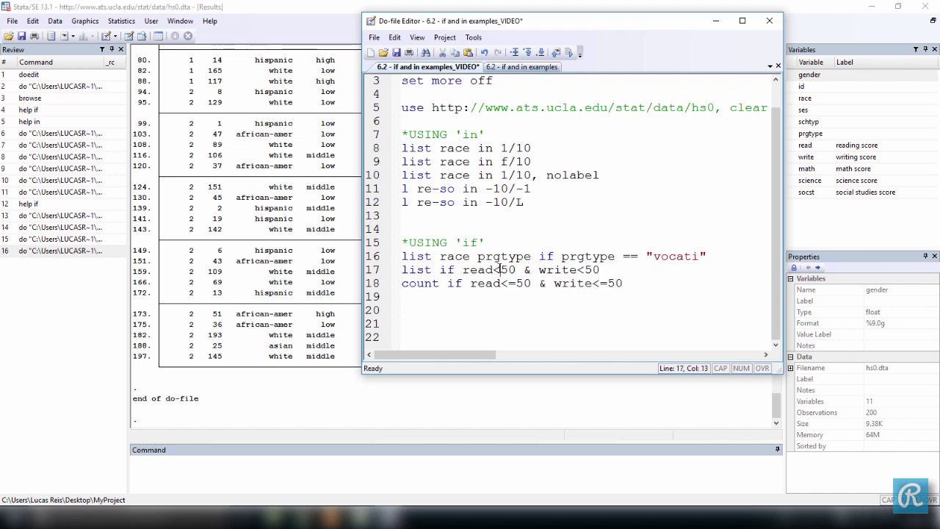
left_click(577, 269)
- Run line 18 'count if read<=50 & write<=50', which reports 60 students
left_click(626, 277)
left_click(456, 292)
key("shift+Up")
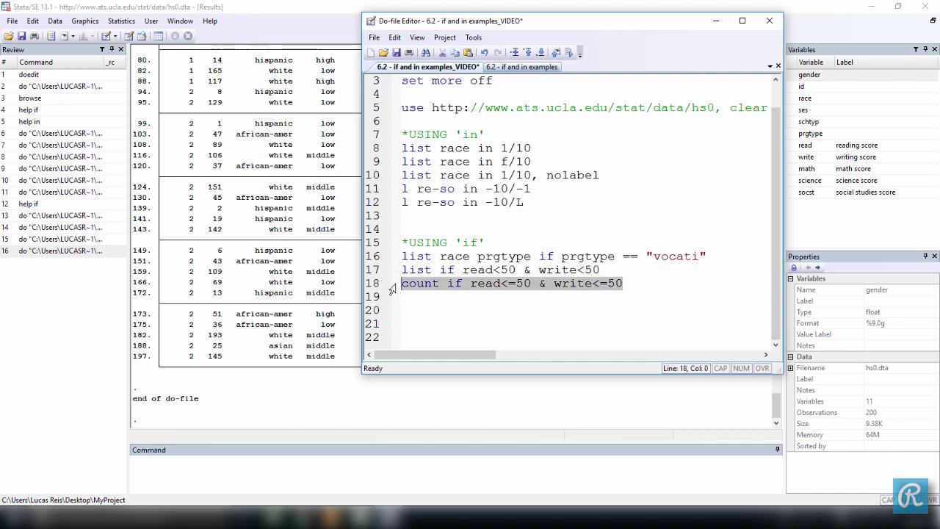
key("ctrl+d")
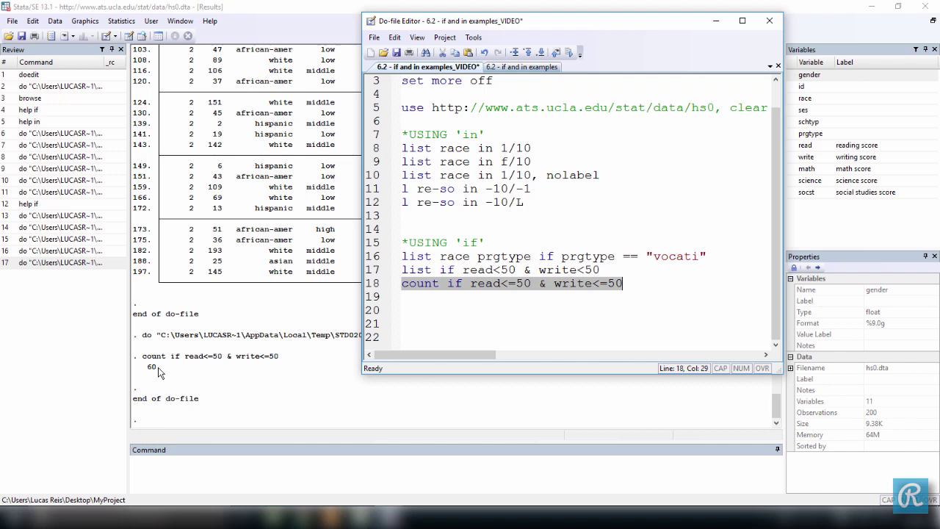
- Add a plain 'count' on line 19 and run it, reporting 200 observations
left_click(644, 279)
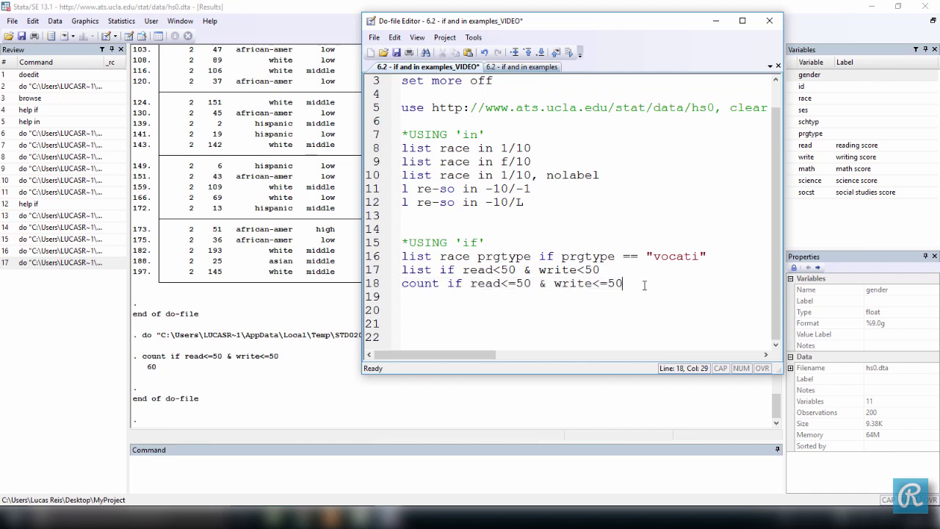
key("Return")
type("count")
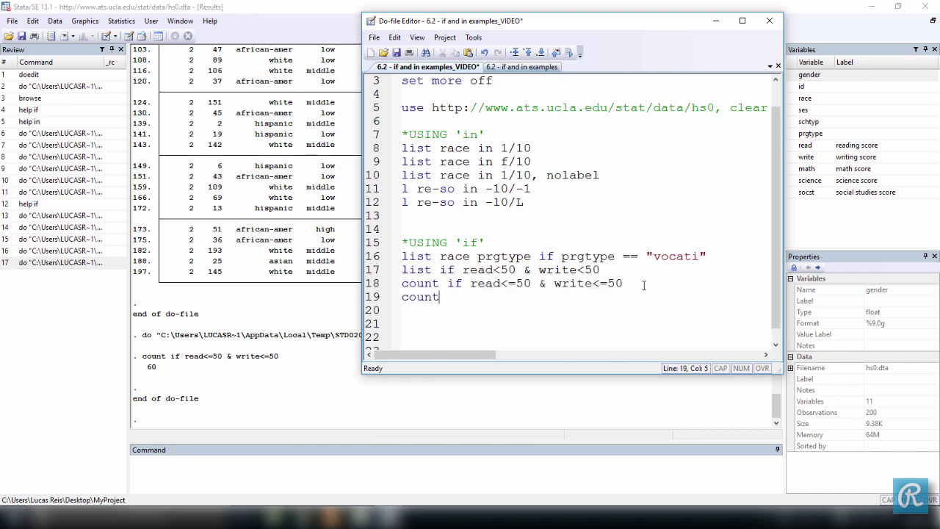
left_click_drag(440, 297, 364, 302)
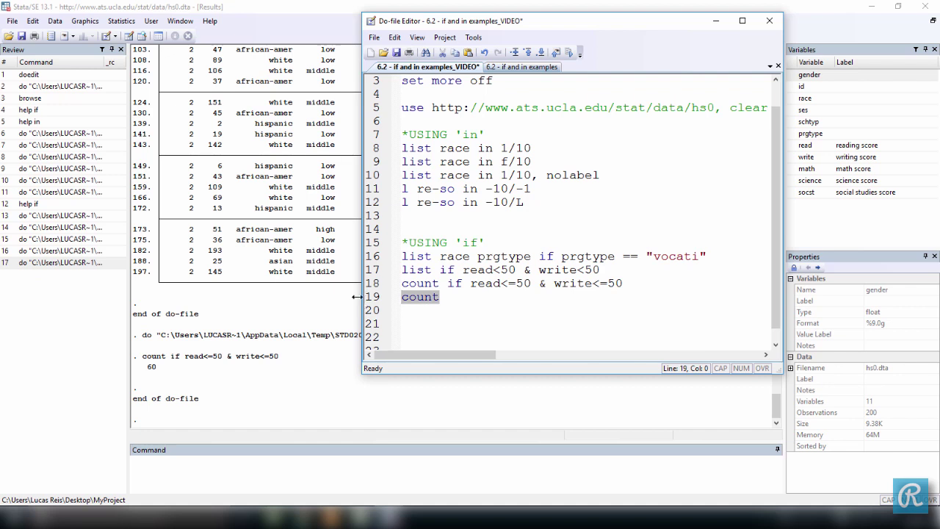
key("ctrl+d")
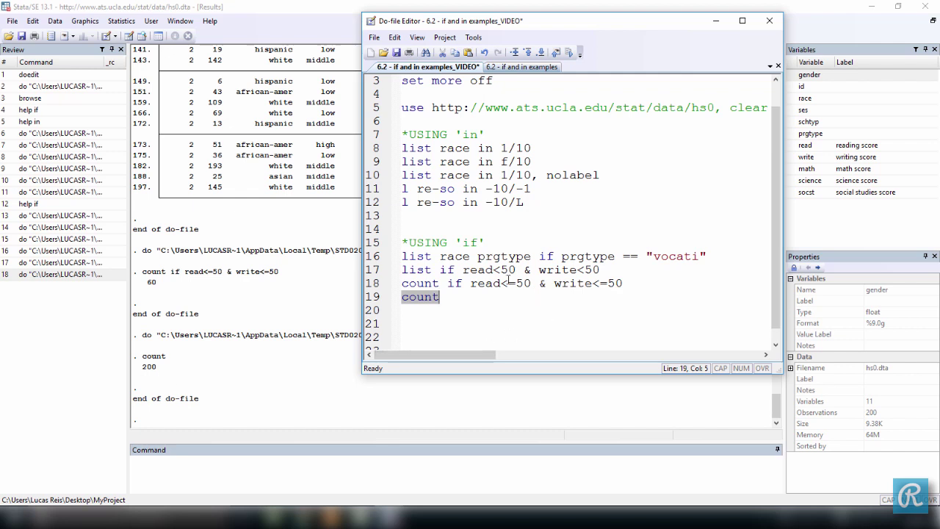
left_click(603, 313)
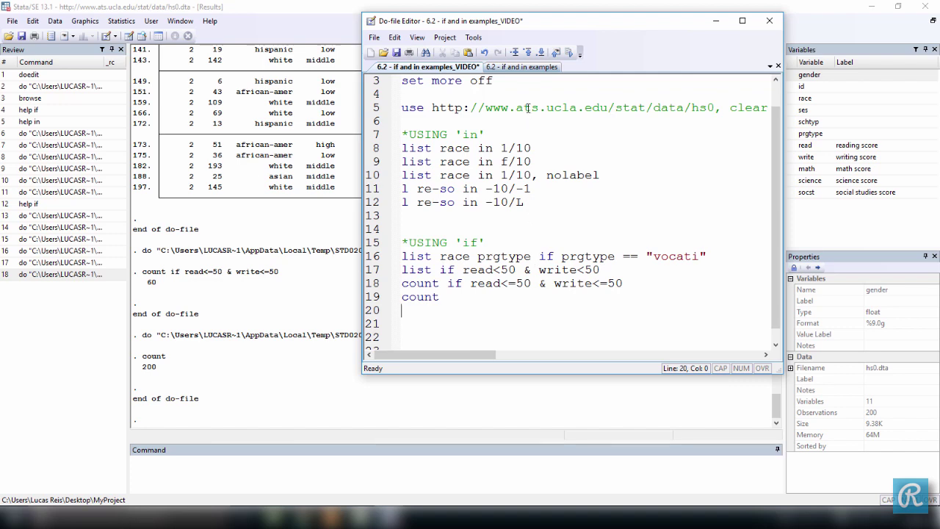
- View the '6.2 - if and in examples' do-file, then show Operators in Stata.pdf in Foxit Reader
left_click(528, 70)
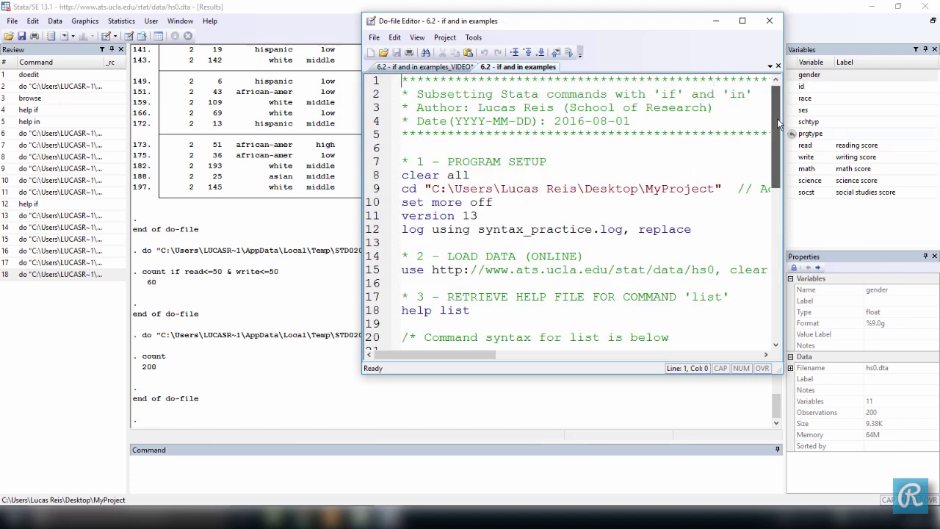
mouse_move(779, 122)
left_mouse_down()
mouse_move(771, 261)
mouse_move(780, 284)
mouse_move(776, 119)
left_mouse_up()
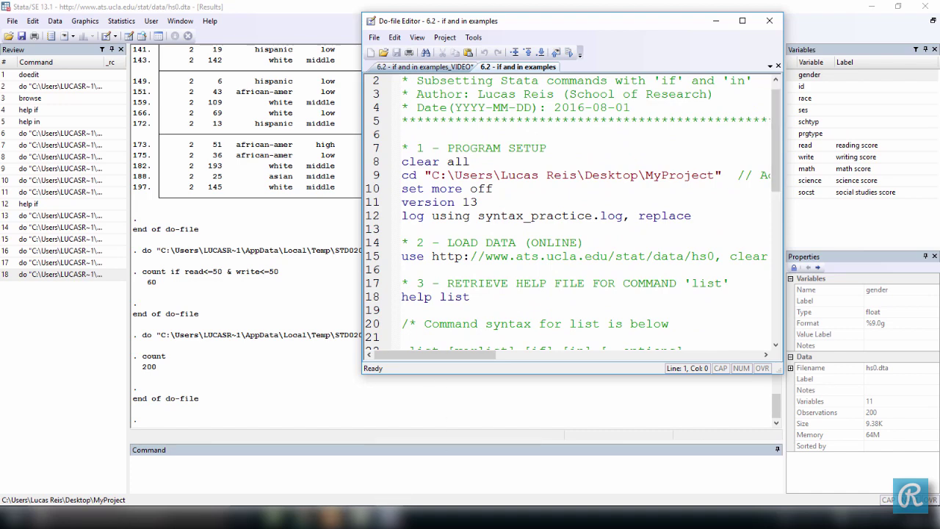
left_click(334, 518)
scroll(463, 273, "up", 2)
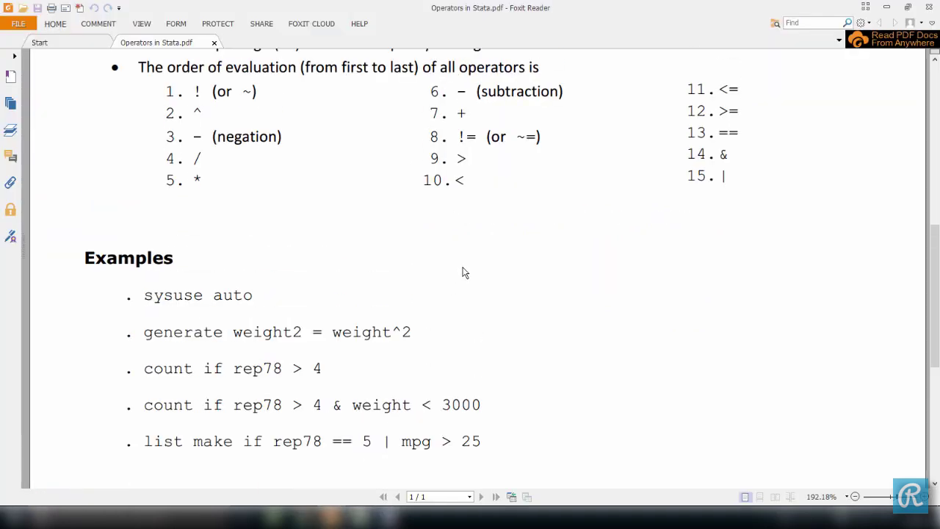